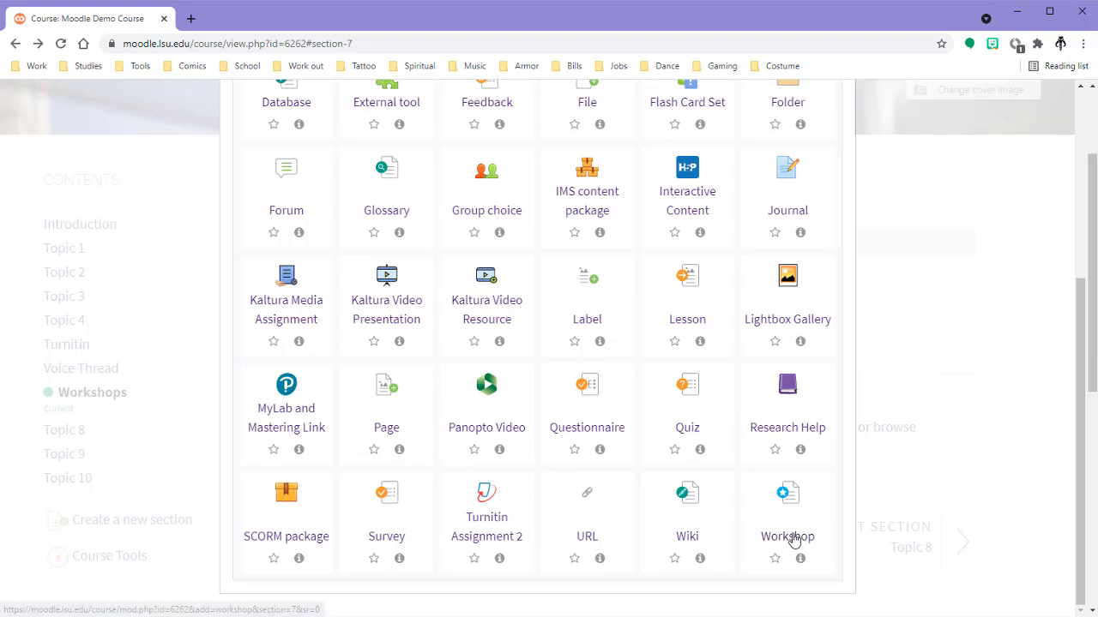
# - Add a Workshop activity to the Workshops section and name it "Demo Workshop", leaving the description blank
pyautogui.click(788, 536)
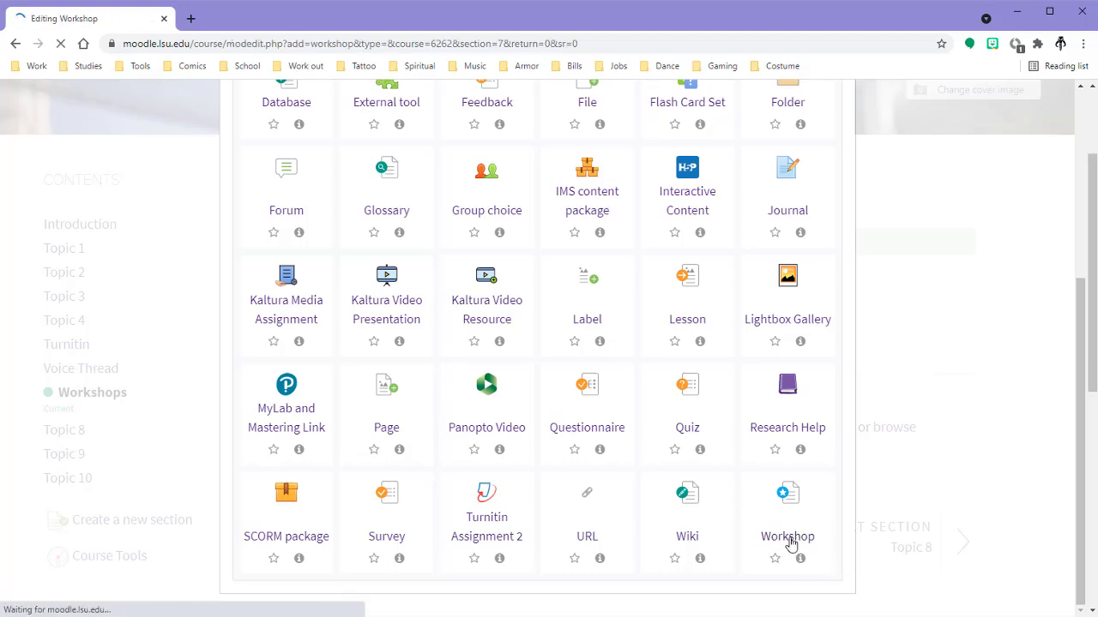
pyautogui.scroll(-3, 698, 471)
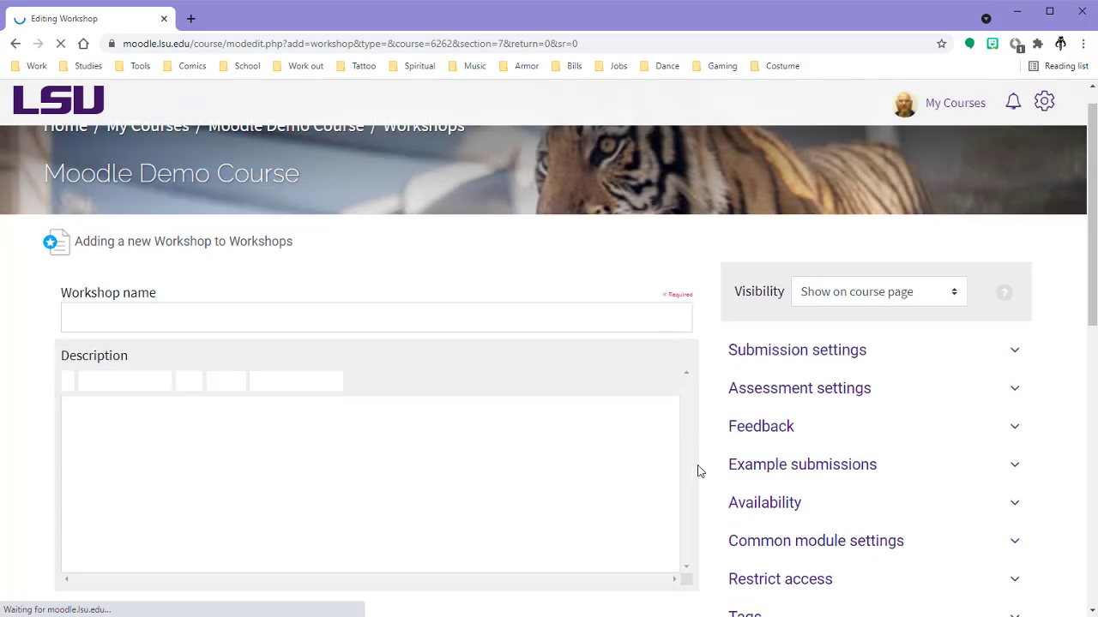
pyautogui.click(340, 208)
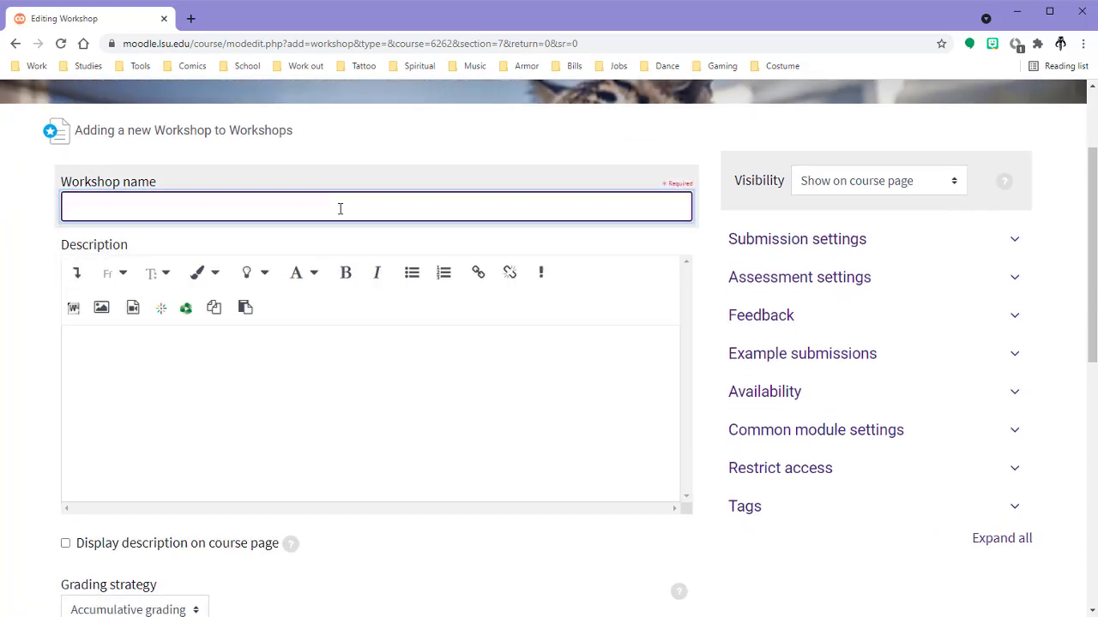
pyautogui.write('Demo Workshop')
pyautogui.click(274, 388)
pyautogui.click(217, 353)
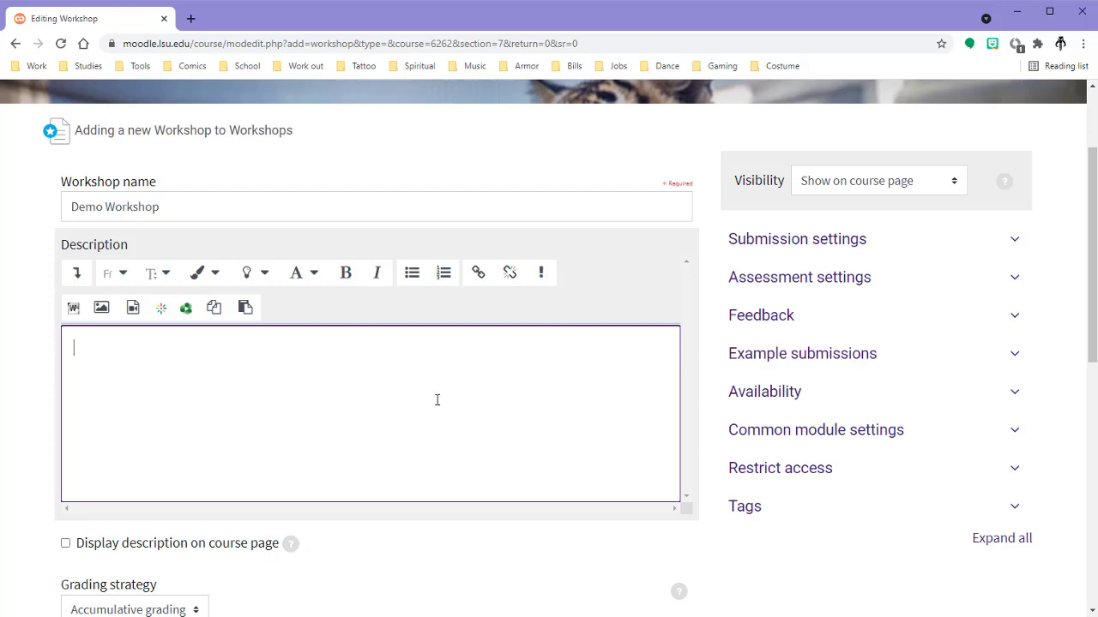
# - Examine the workshop's description, grading strategy, submission and assessment grades, grades to pass and decimal places settings
pyautogui.scroll(-4, 438, 399)
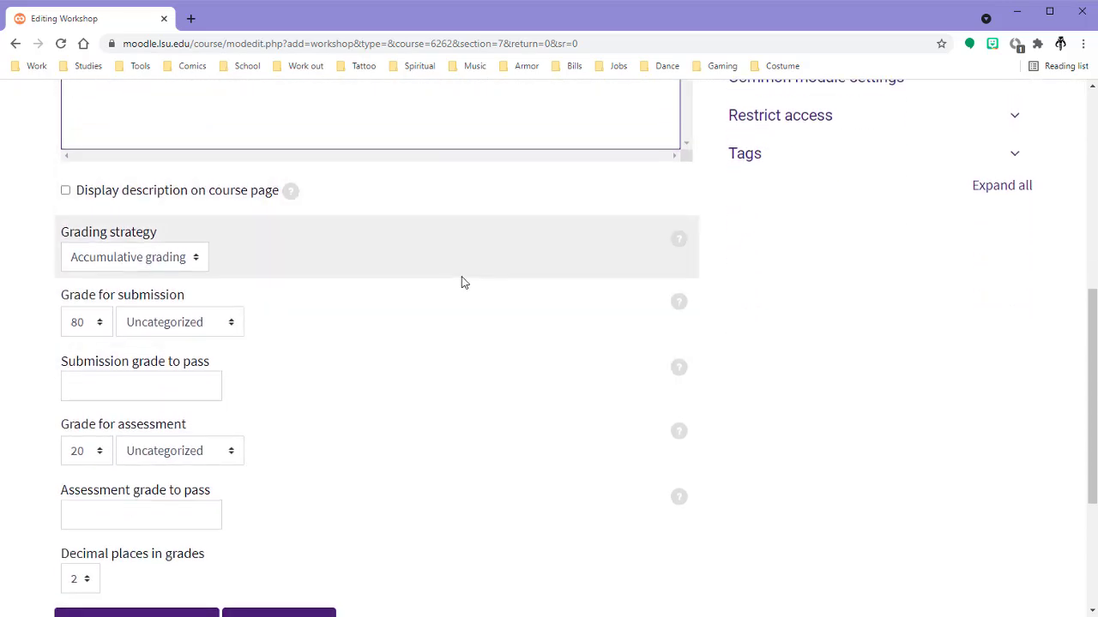
pyautogui.scroll(3, 355, 321)
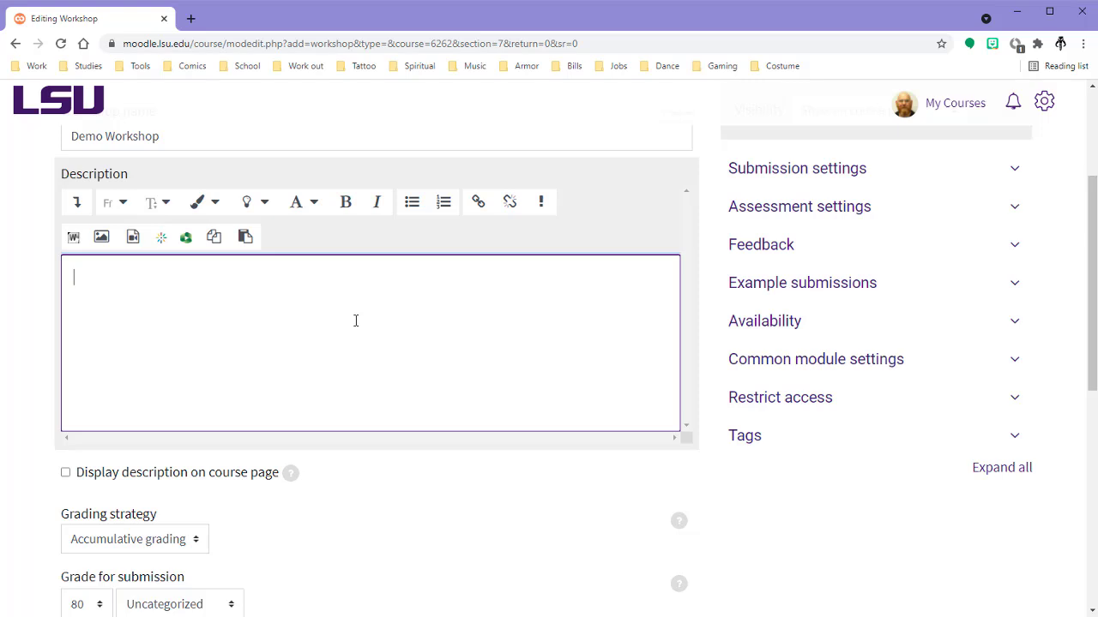
pyautogui.scroll(-3, 355, 319)
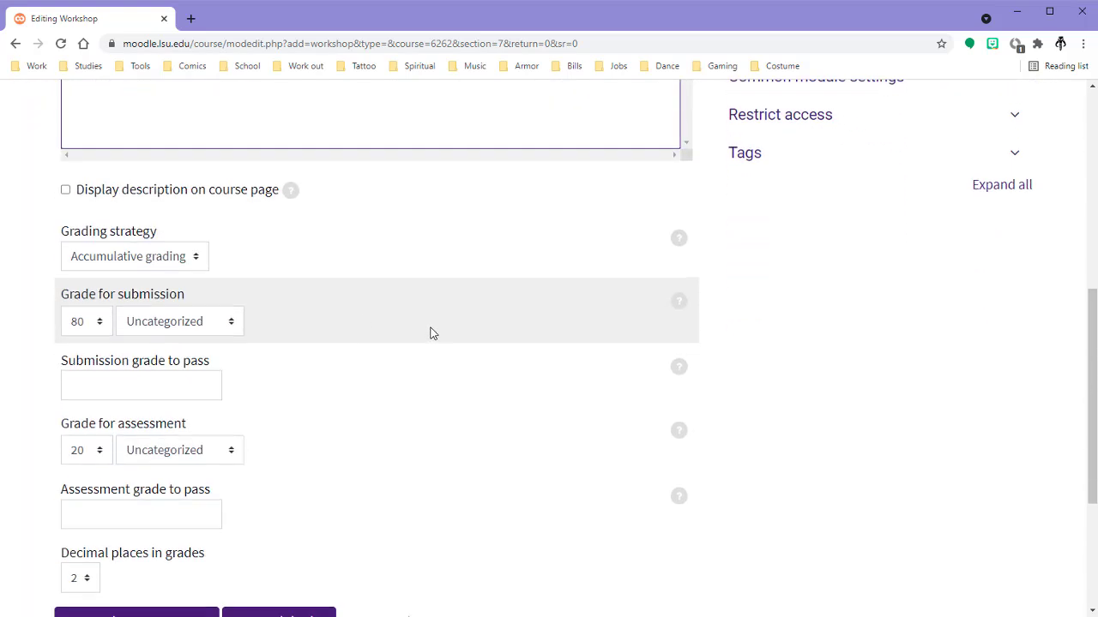
pyautogui.scroll(-1, 391, 315)
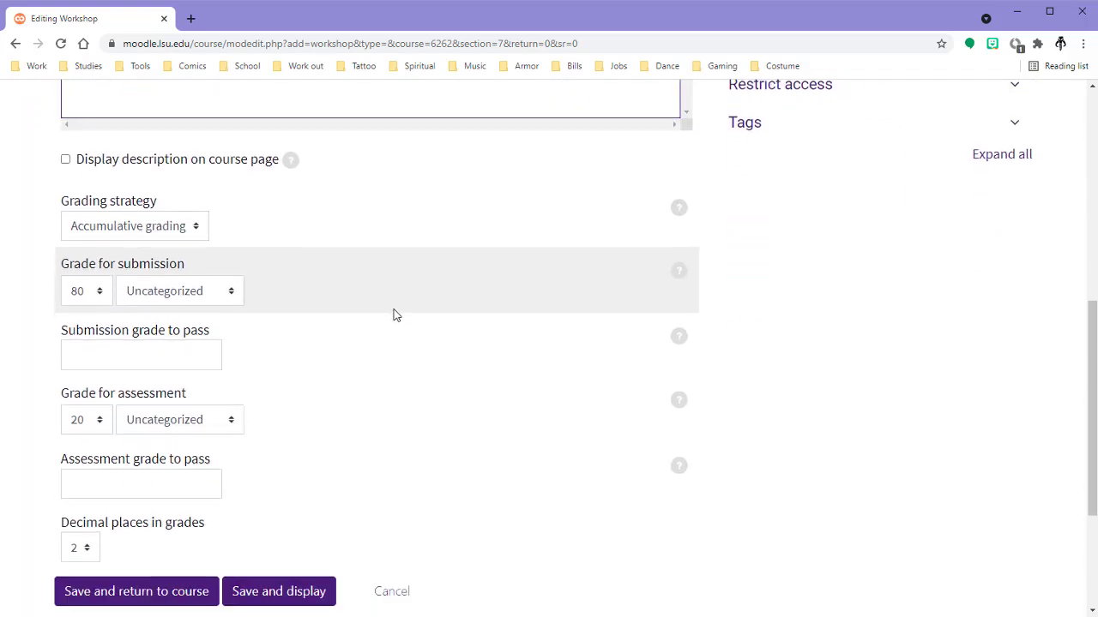
pyautogui.scroll(-1, 393, 314)
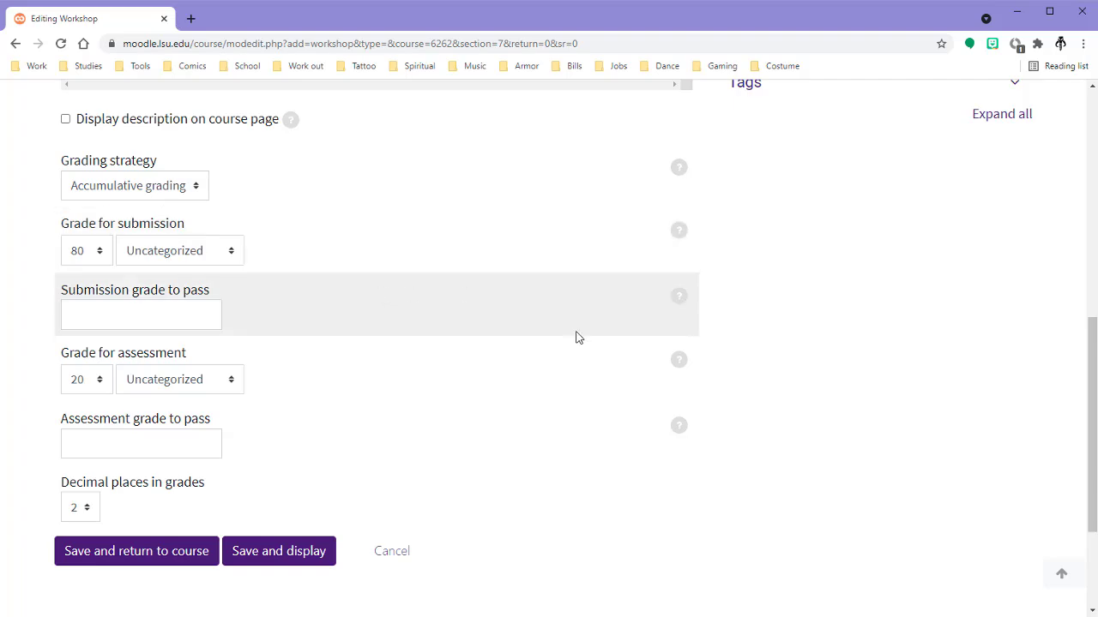
pyautogui.scroll(3, 806, 328)
pyautogui.scroll(3, 829, 318)
pyautogui.scroll(-2, 903, 301)
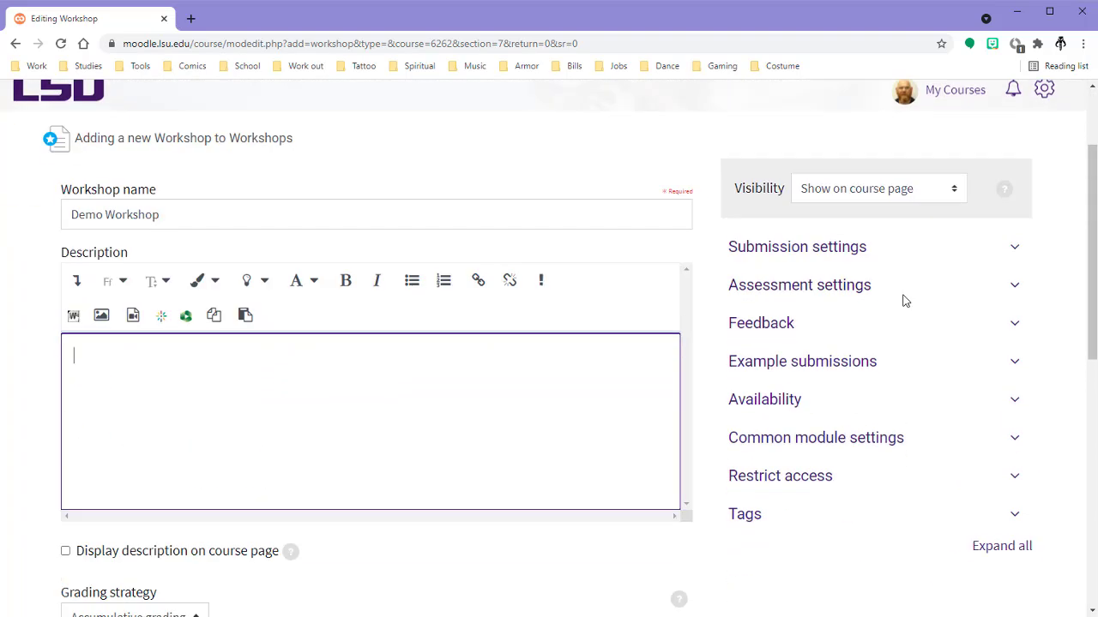
# - Expand the submission settings and examine the submission types, attachment number, file types, size limit and late submission options
pyautogui.scroll(-1, 1020, 252)
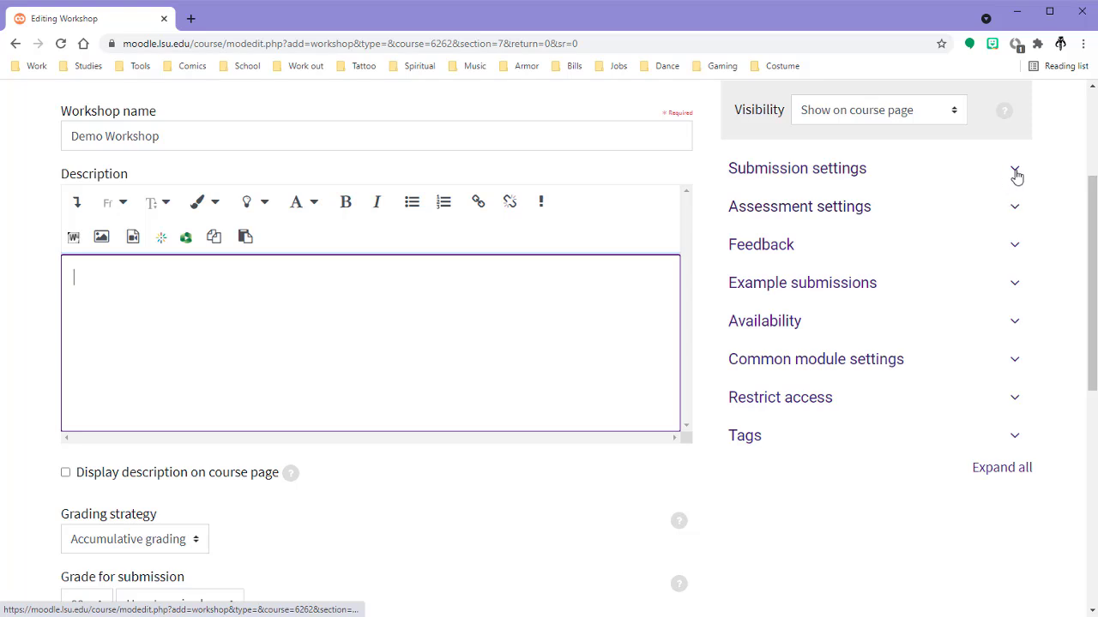
pyautogui.click(1017, 176)
pyautogui.scroll(-1, 905, 293)
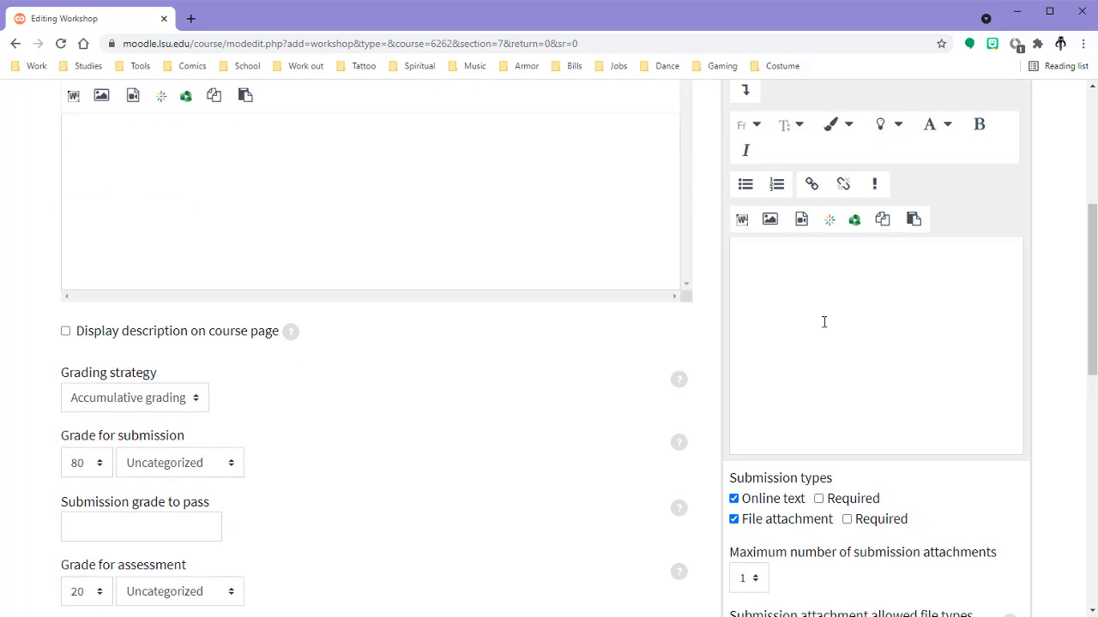
pyautogui.scroll(-4, 844, 324)
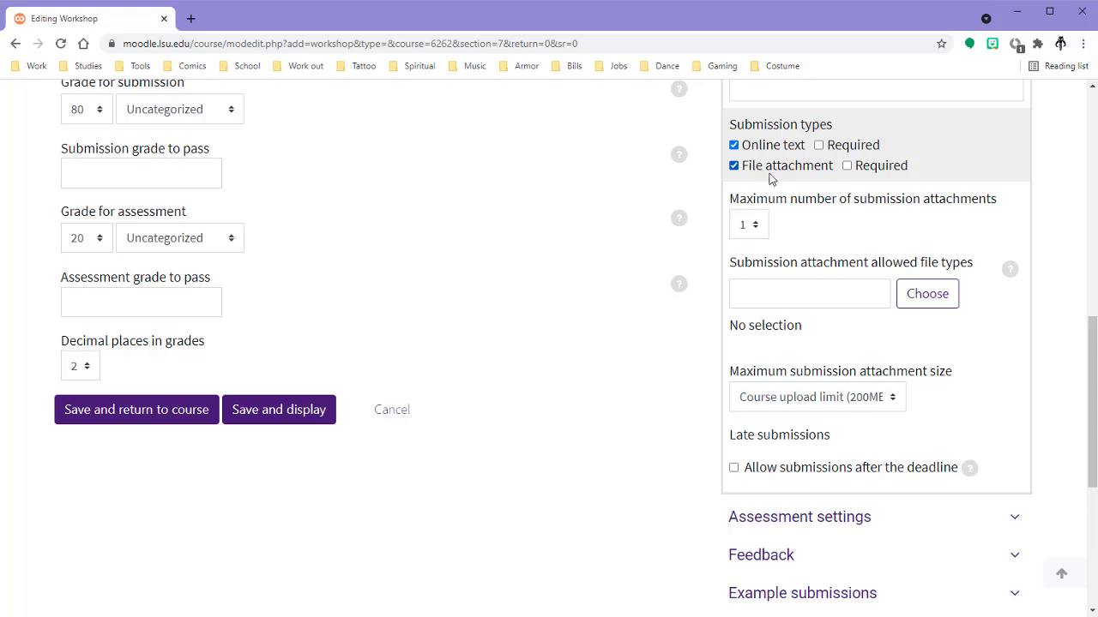
pyautogui.scroll(-1, 918, 206)
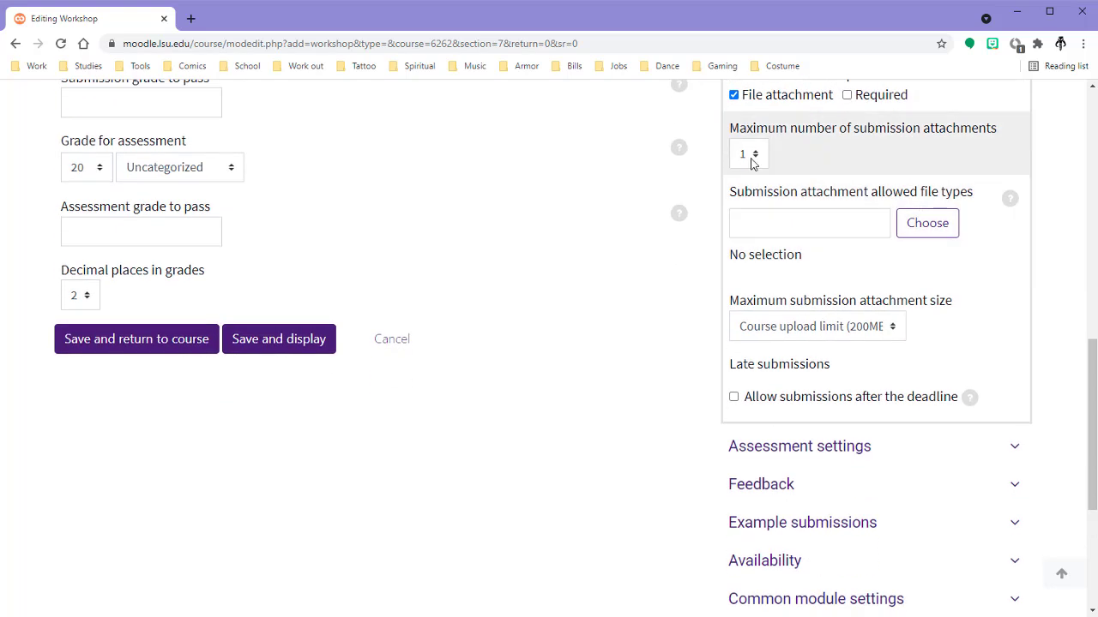
pyautogui.scroll(-1, 752, 163)
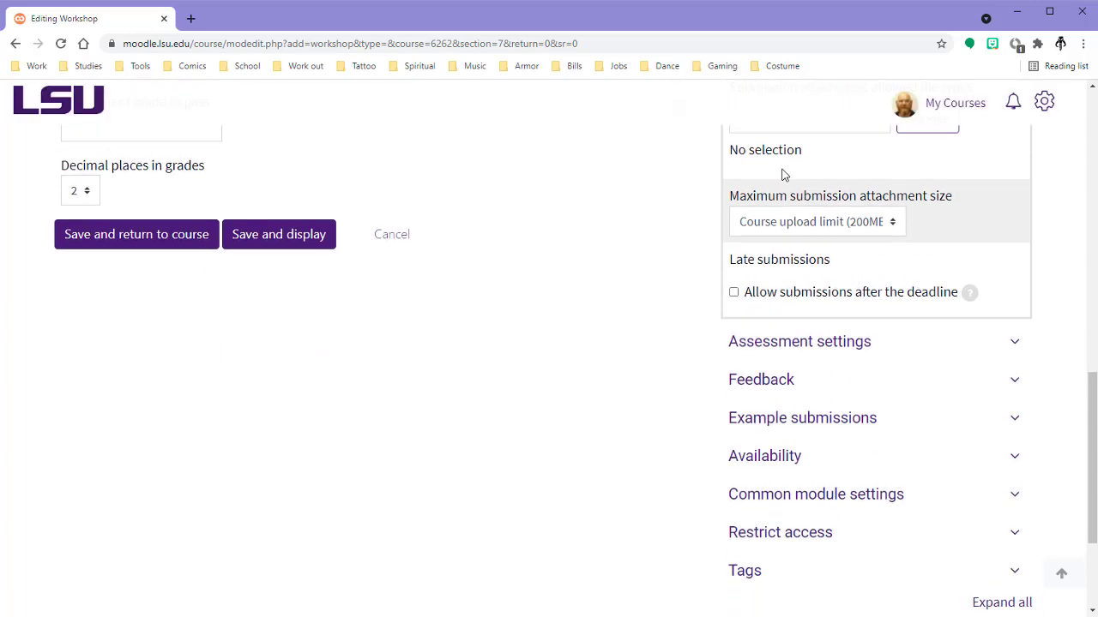
pyautogui.scroll(1, 782, 174)
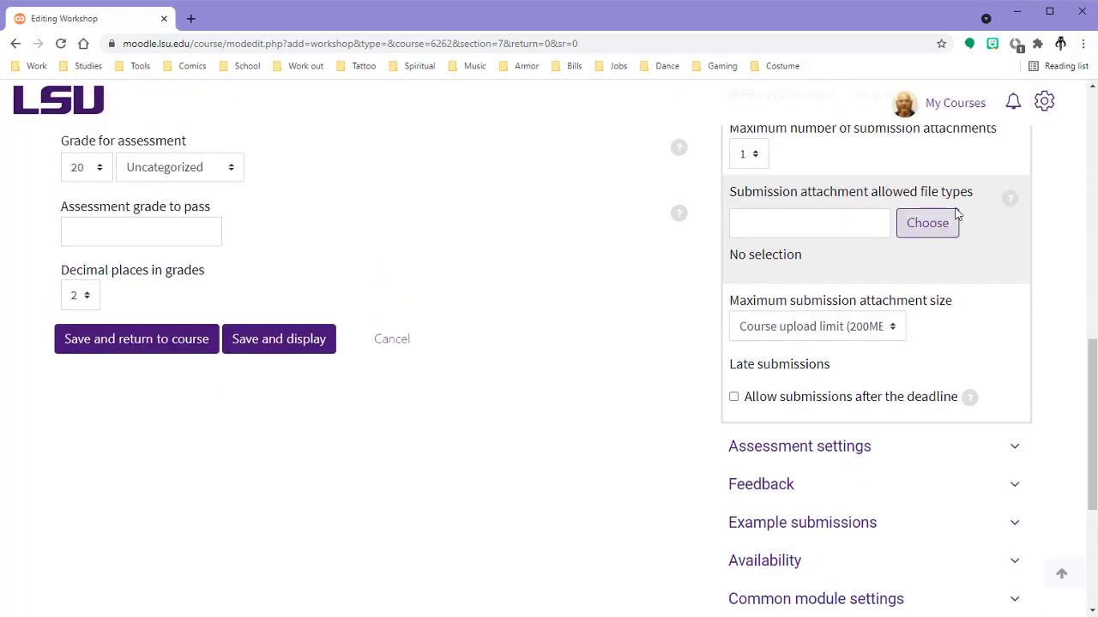
pyautogui.scroll(-2, 955, 318)
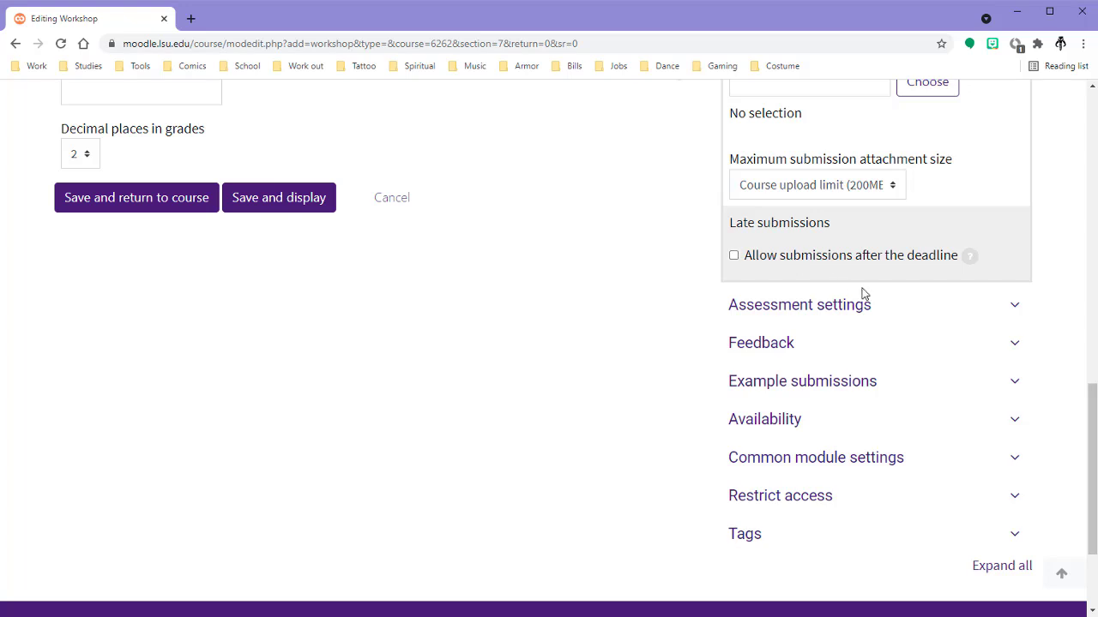
# - Expand the assessment settings and examine the assessment instructions and self-assessment option
pyautogui.click(1016, 311)
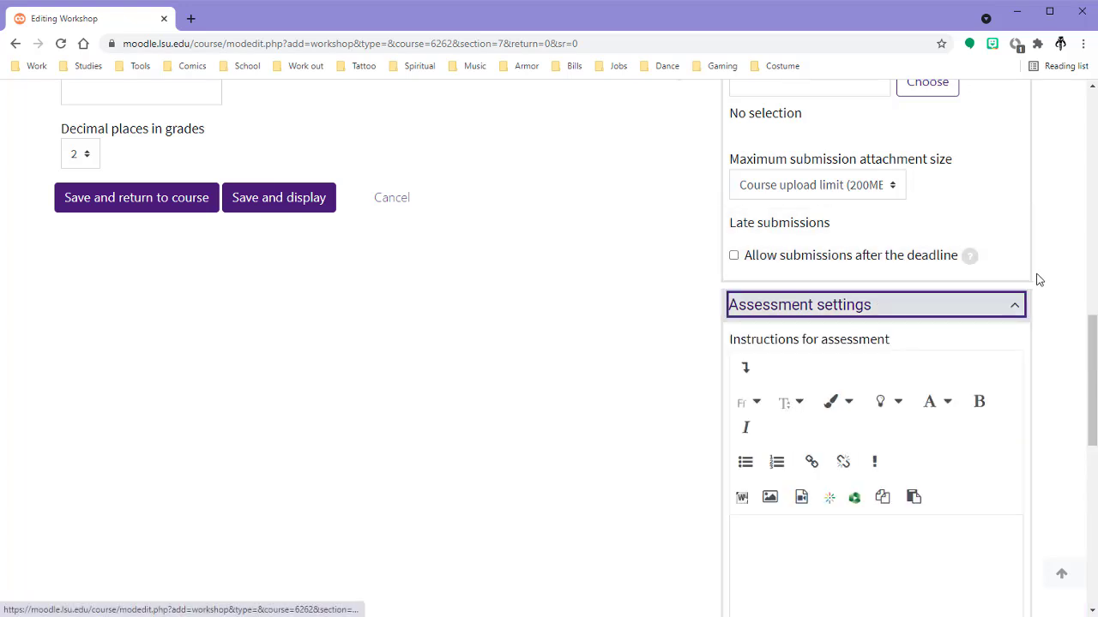
pyautogui.scroll(-3, 1015, 271)
pyautogui.scroll(1, 1021, 272)
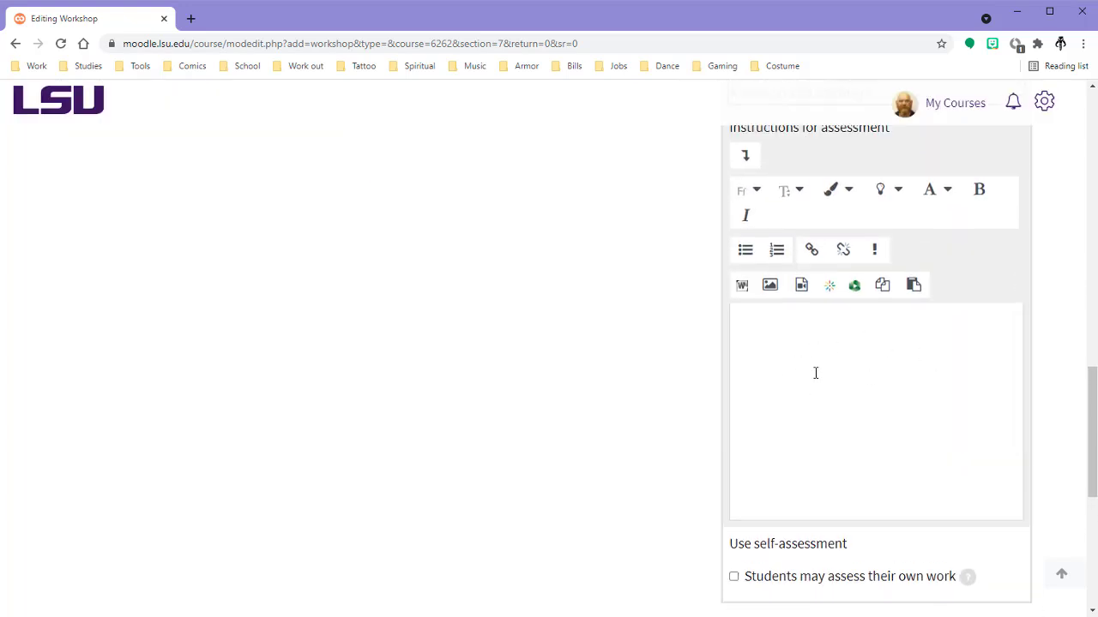
pyautogui.scroll(-2, 814, 377)
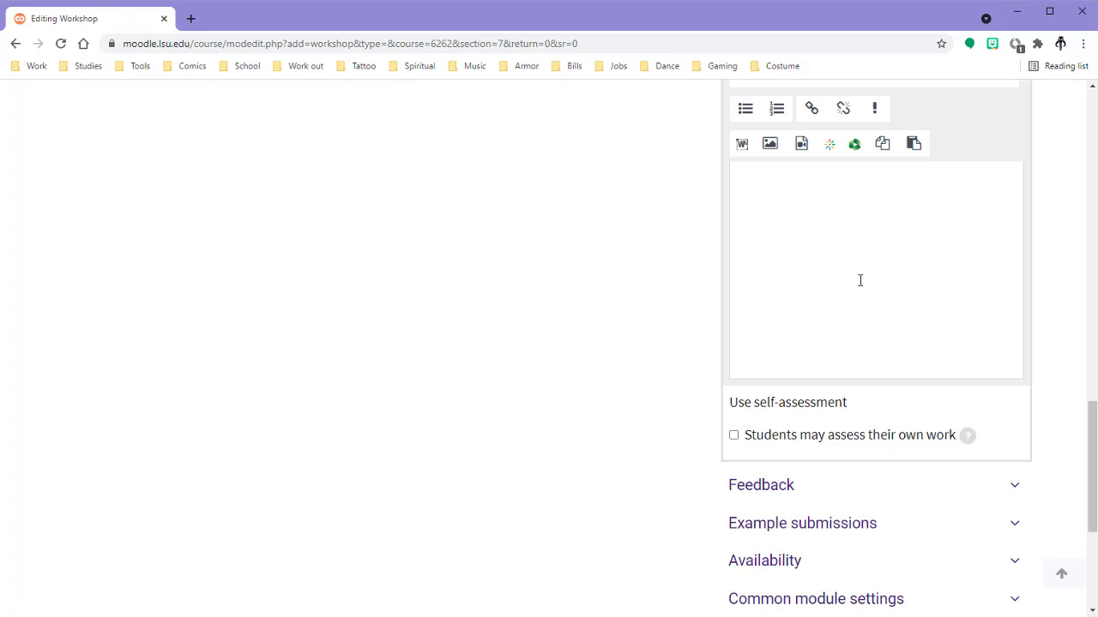
pyautogui.scroll(-3, 861, 280)
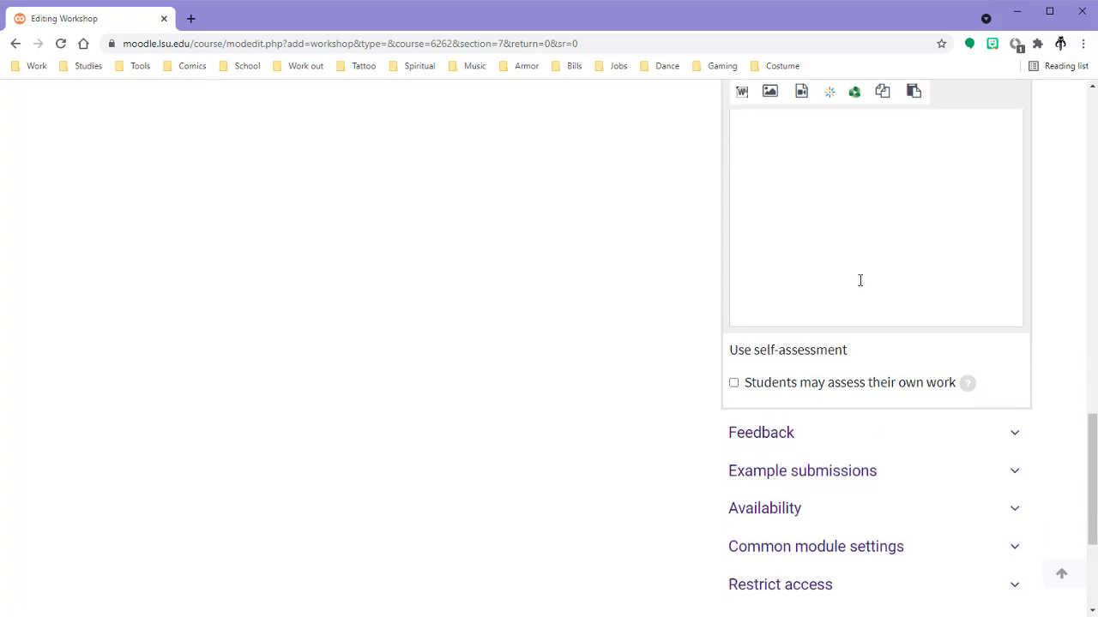
# - Examine the feedback and example submissions settings, collapsing both sections again
pyautogui.click(787, 275)
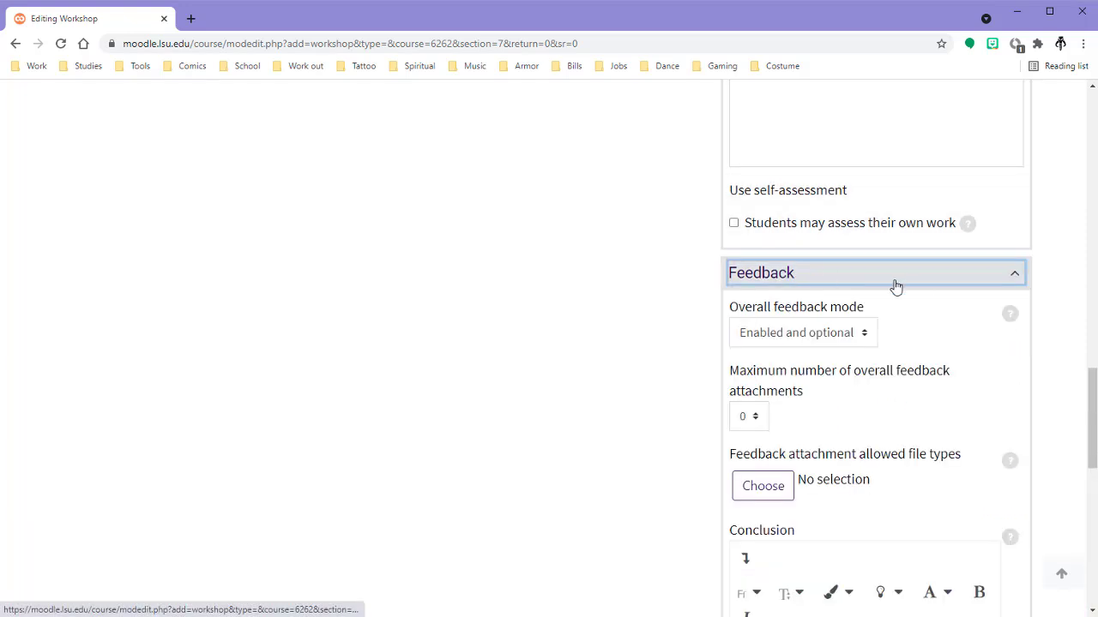
pyautogui.scroll(-3, 916, 223)
pyautogui.scroll(2, 994, 300)
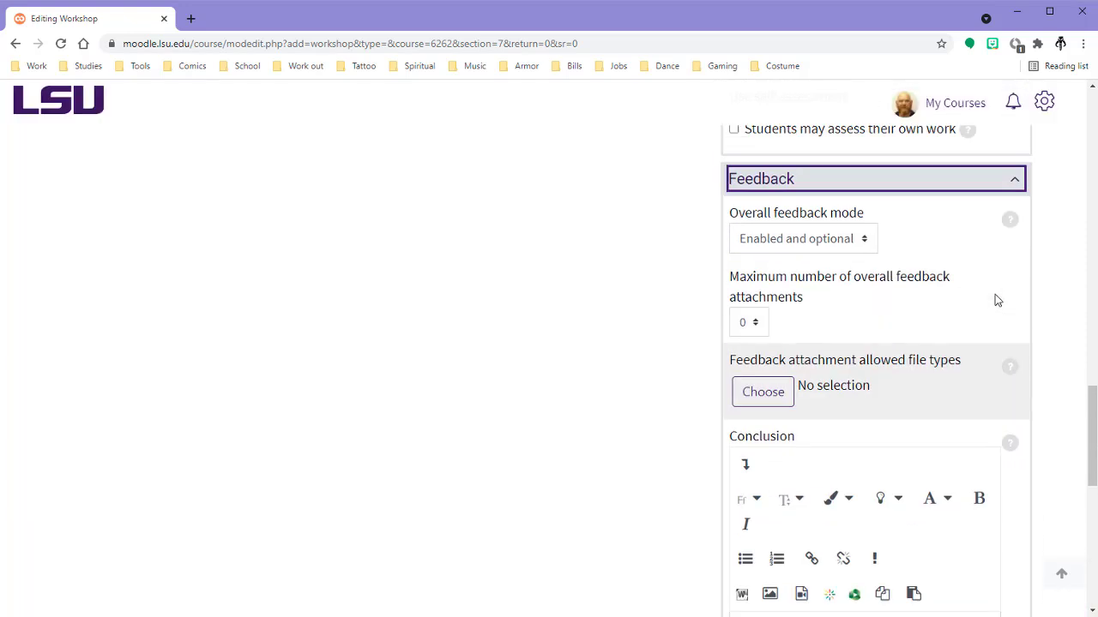
pyautogui.click(1016, 204)
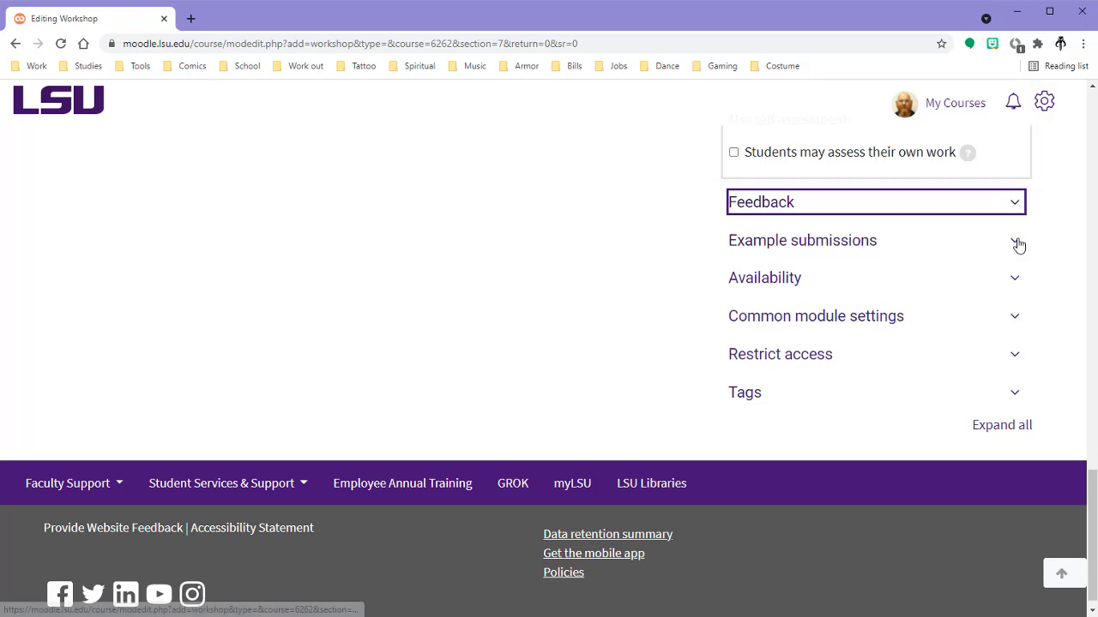
pyautogui.click(1018, 245)
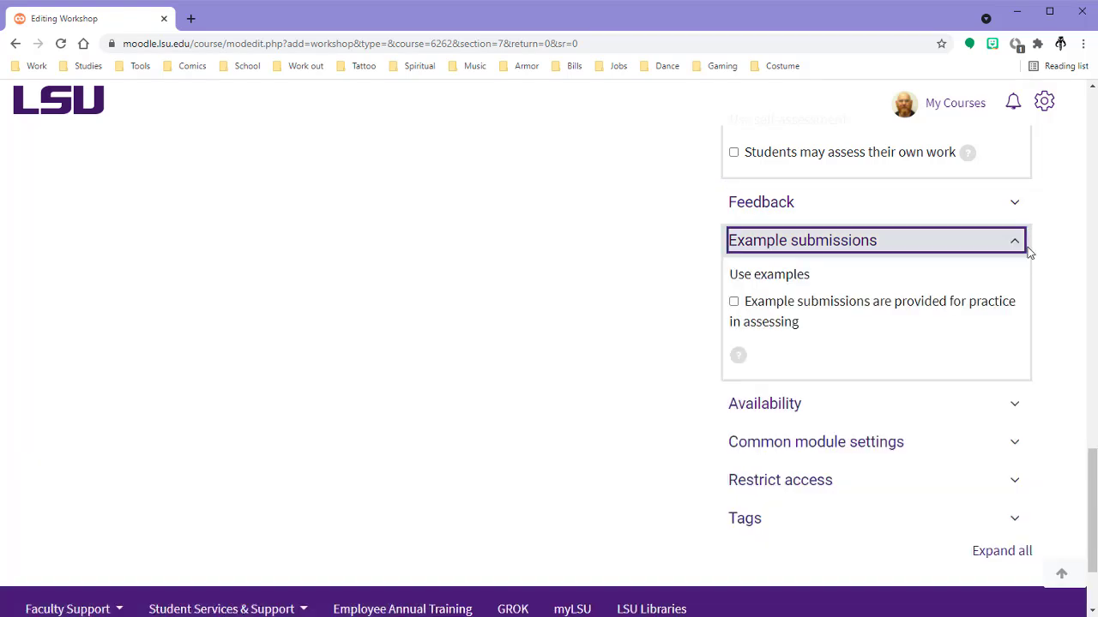
pyautogui.click(1015, 247)
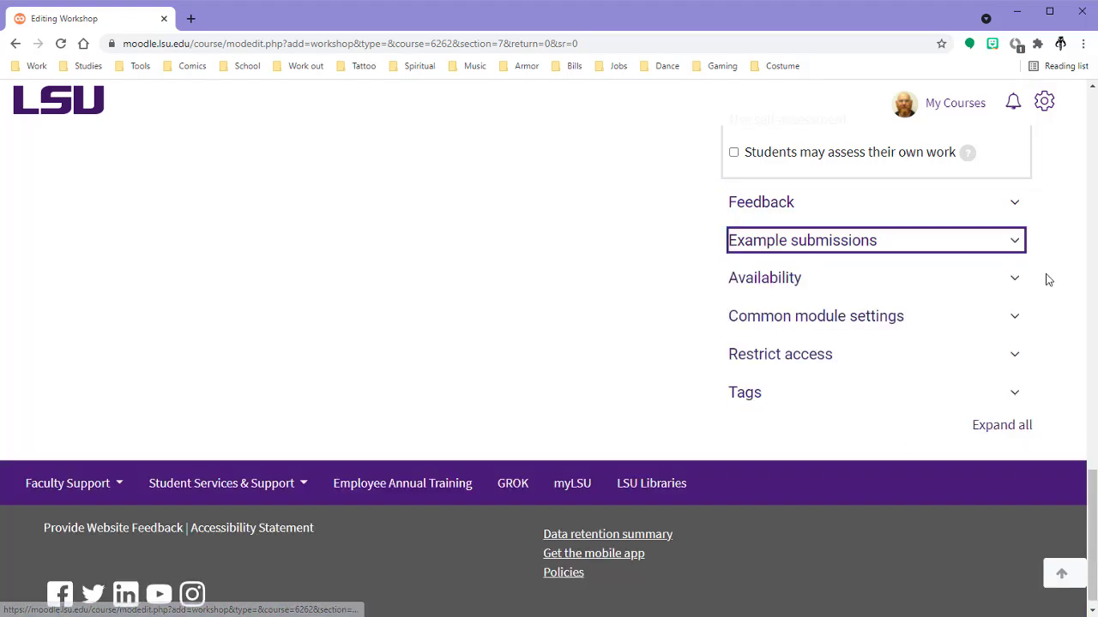
# - Enable the submission opening date and the submissions deadline in the workshop's availability settings
pyautogui.click(1015, 264)
pyautogui.scroll(-2, 1039, 255)
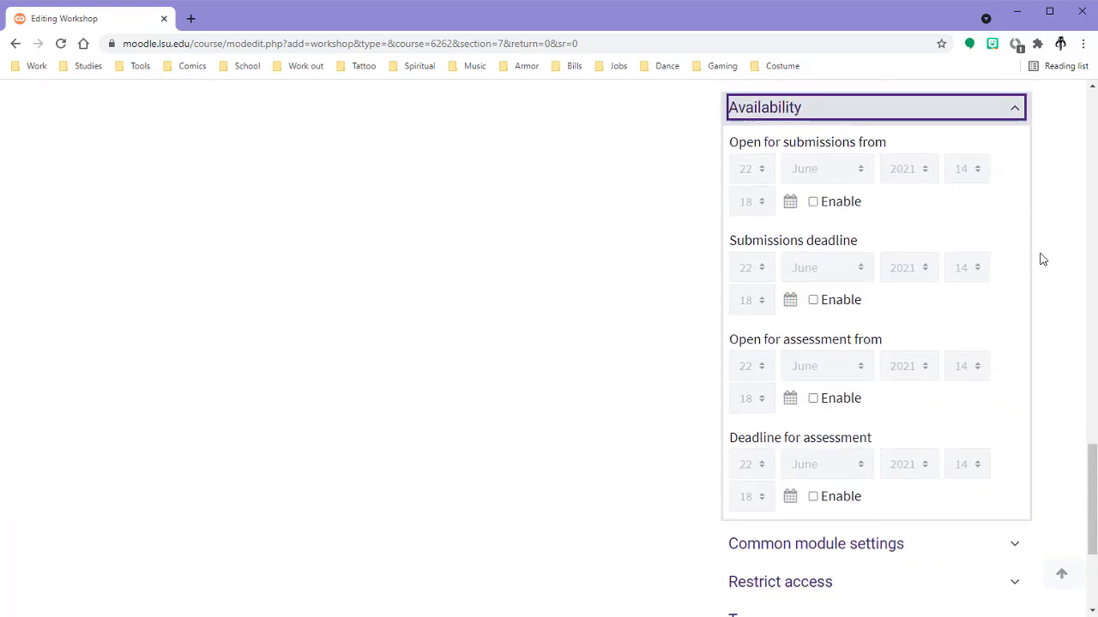
pyautogui.scroll(1, 1040, 257)
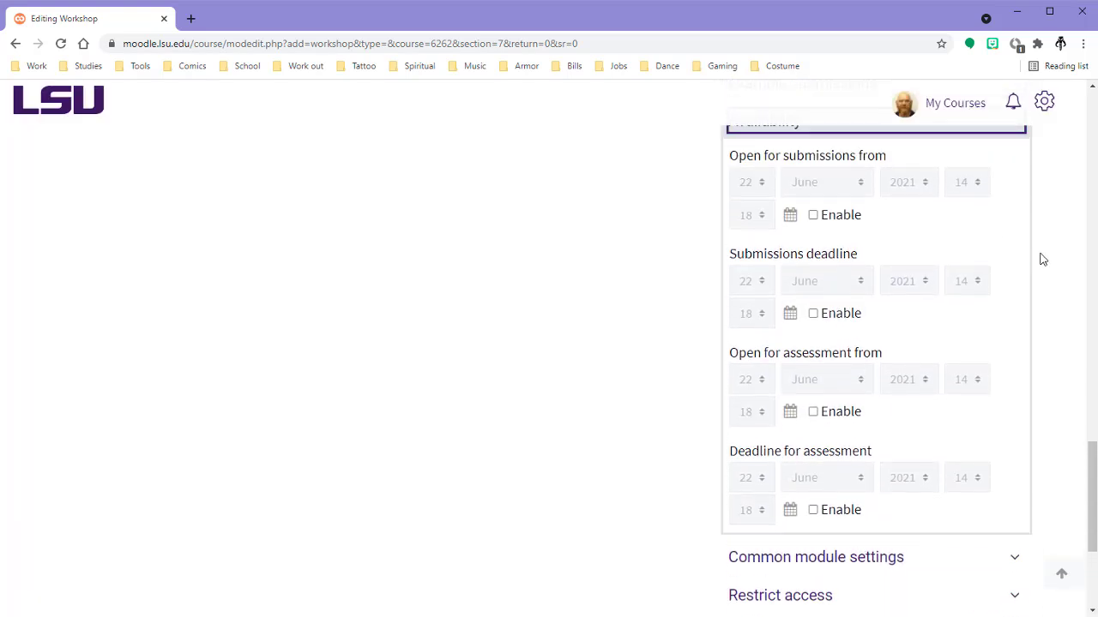
pyautogui.click(813, 215)
pyautogui.click(813, 313)
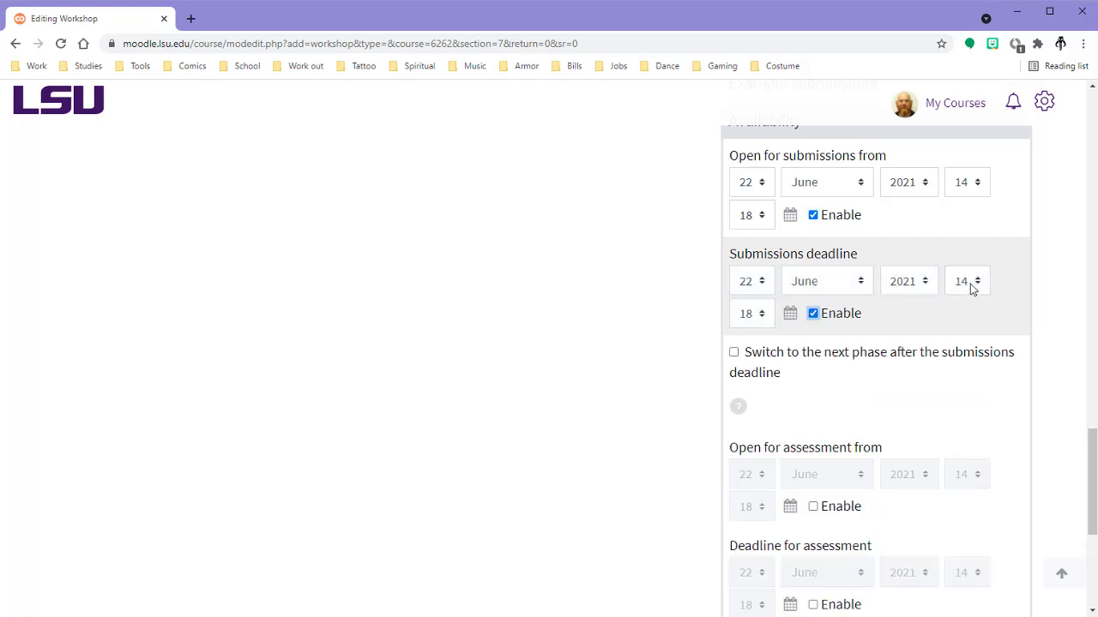
# - Set the day of the submissions deadline to 23
pyautogui.click(751, 291)
pyautogui.scroll(-1, 728, 581)
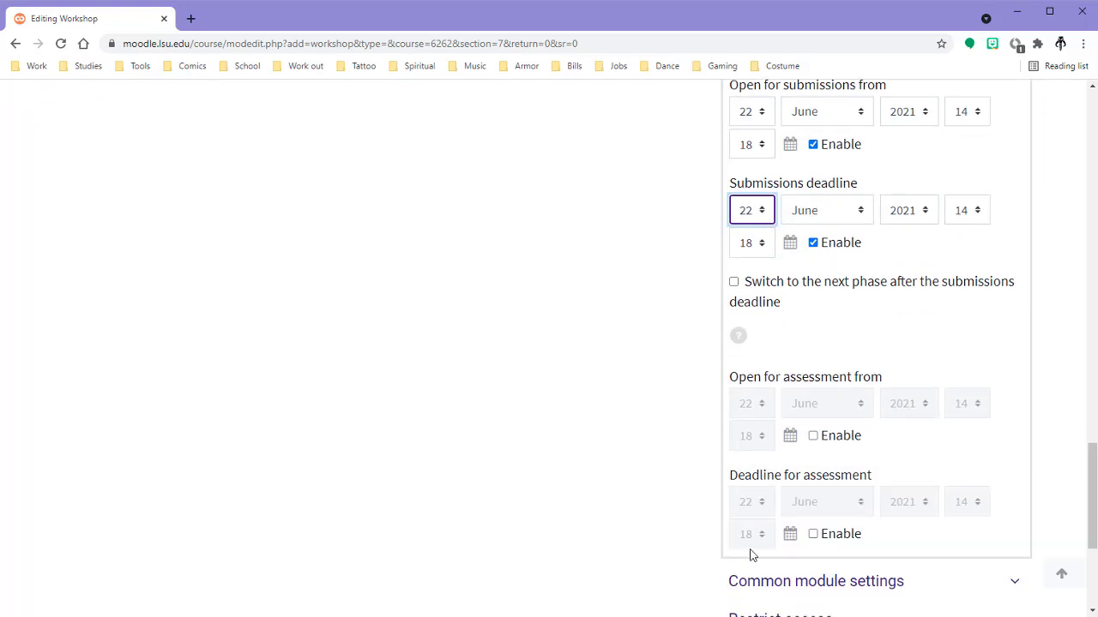
pyautogui.click(762, 214)
pyautogui.scroll(-3, 745, 283)
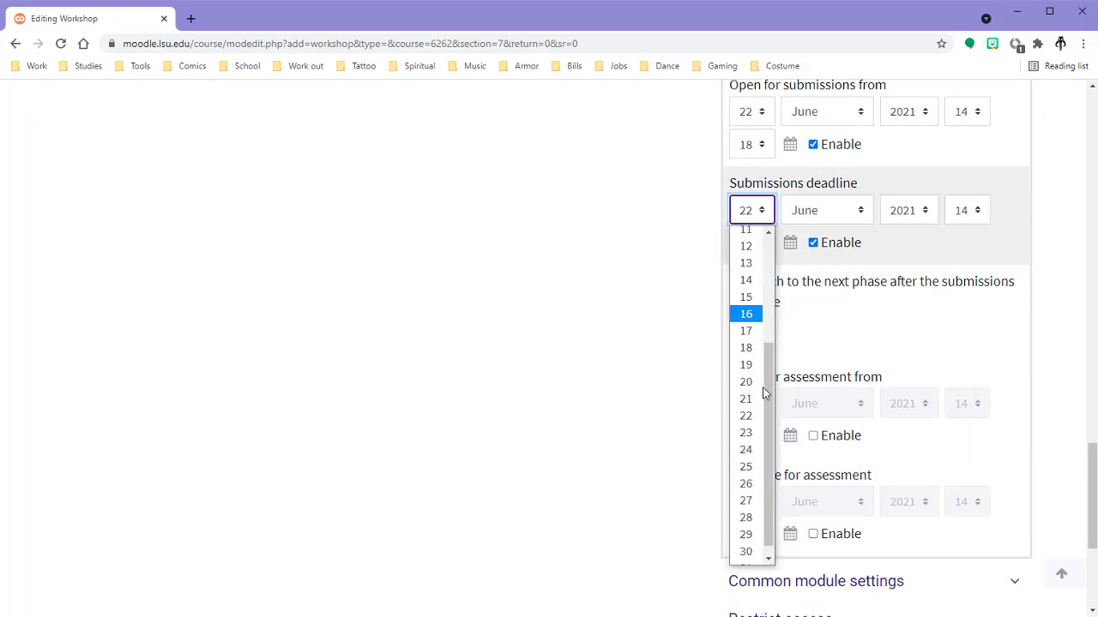
pyautogui.click(745, 432)
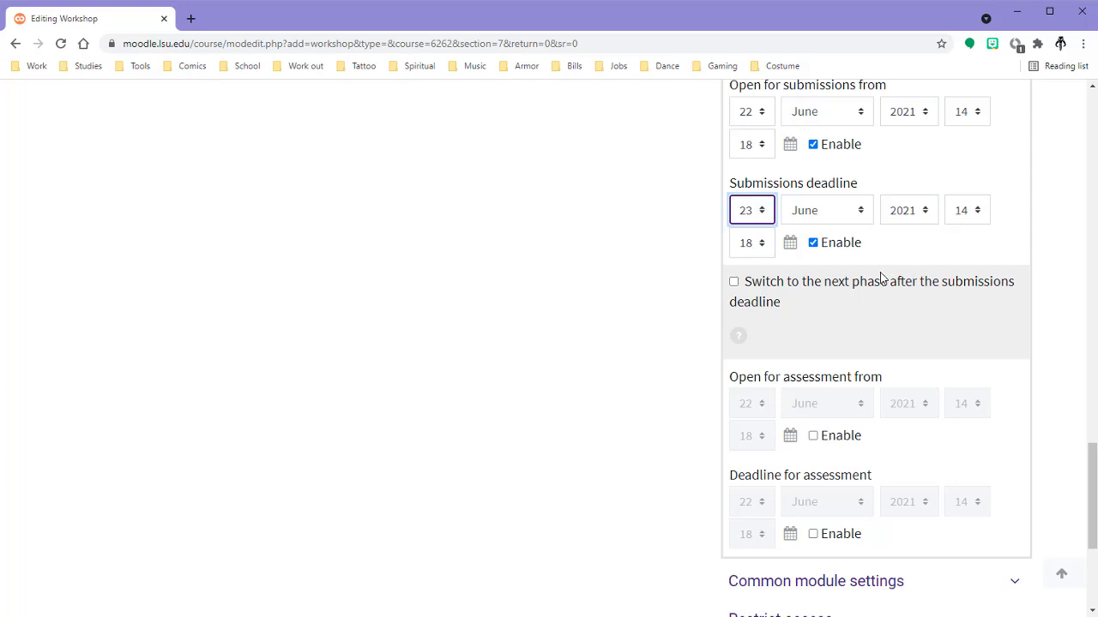
# - Enable the assessment opening date and the assessment deadline, and set the assessment opening day to 23
pyautogui.scroll(-1, 909, 263)
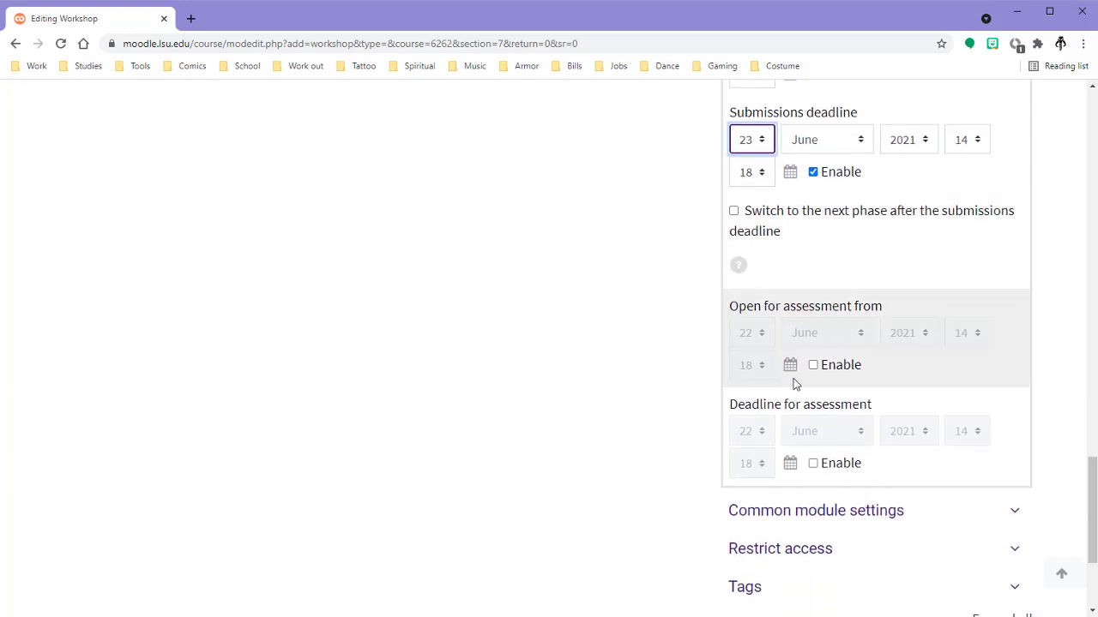
pyautogui.click(813, 365)
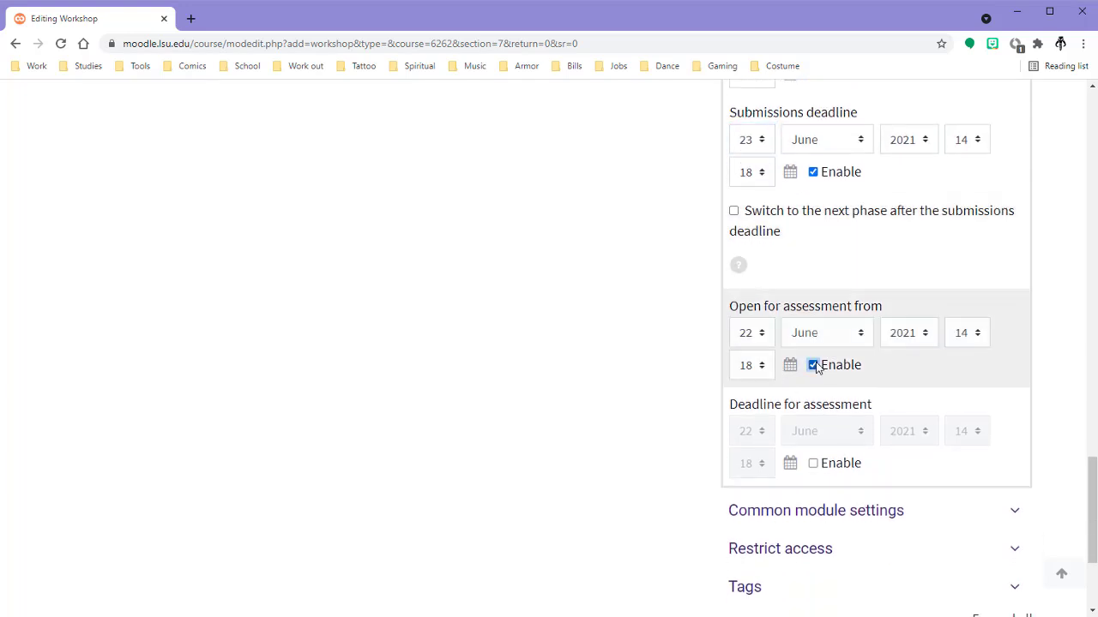
pyautogui.click(813, 463)
pyautogui.click(765, 336)
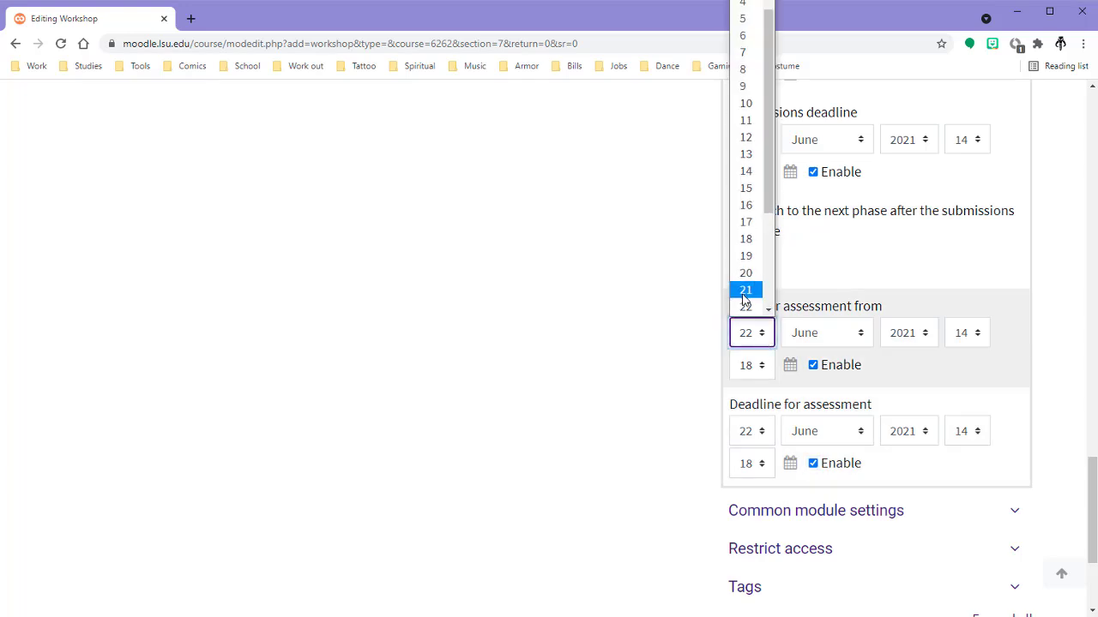
pyautogui.scroll(-2, 747, 300)
pyautogui.click(751, 185)
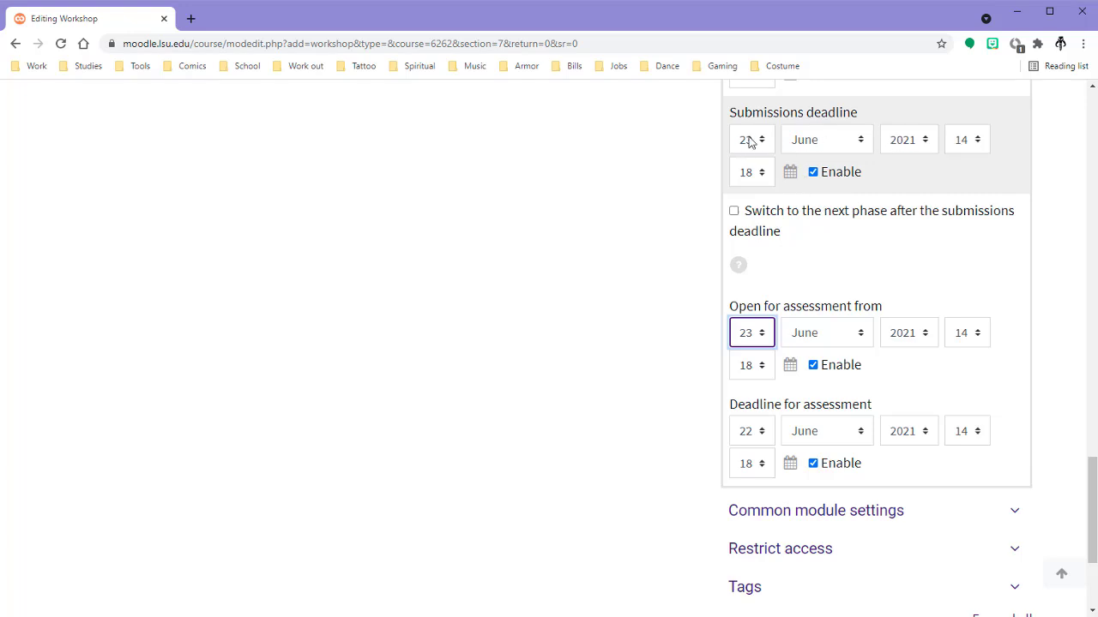
# - Set the day of the deadline for assessment to 24
pyautogui.scroll(-1, 816, 424)
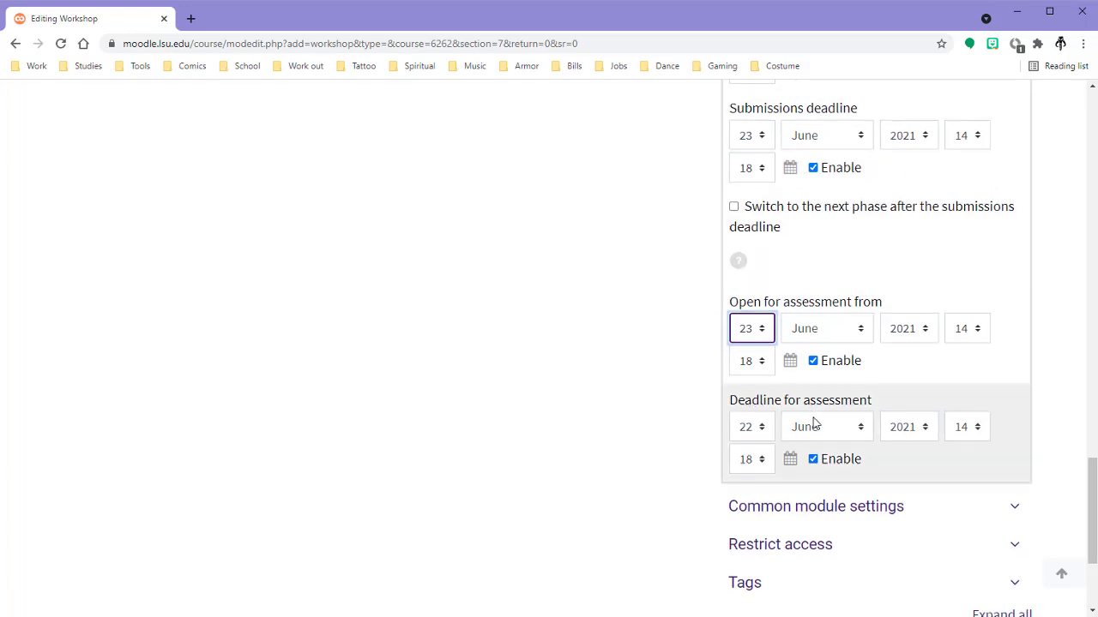
pyautogui.click(751, 290)
pyautogui.scroll(-3, 761, 480)
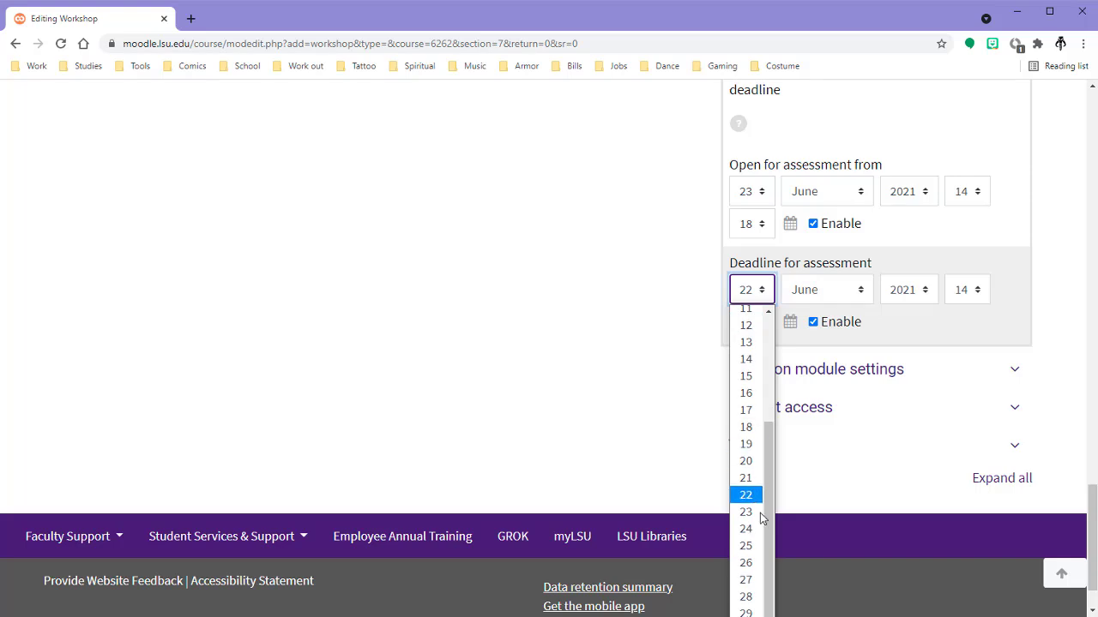
pyautogui.click(752, 529)
# - Enable switching to the next phase after the submissions deadline in the availability settings
pyautogui.scroll(1, 957, 383)
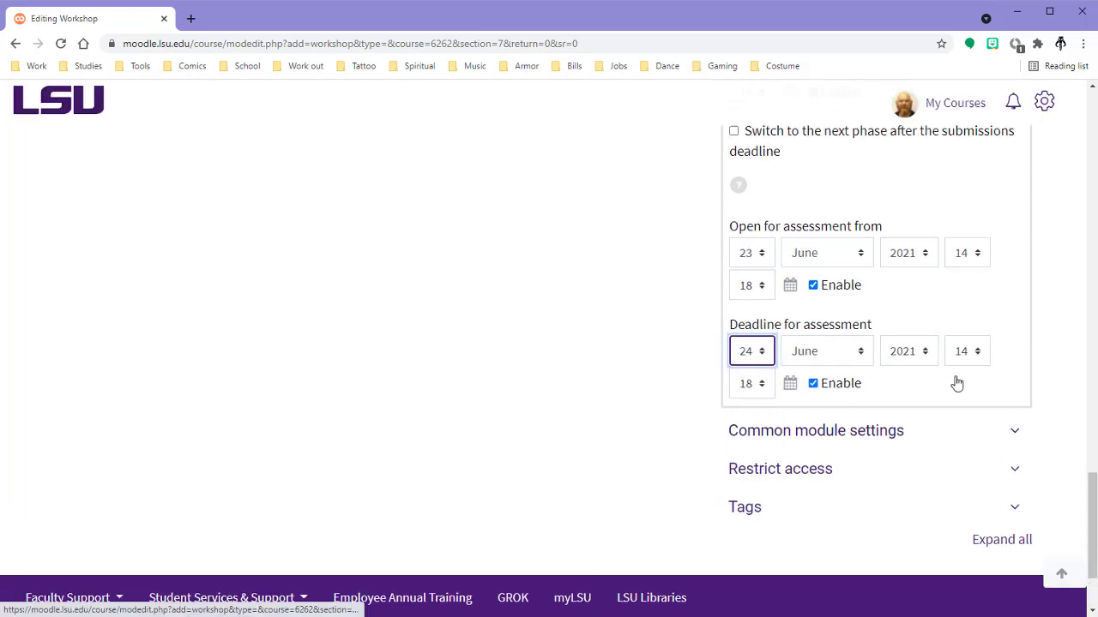
pyautogui.scroll(1, 957, 383)
pyautogui.scroll(2, 922, 227)
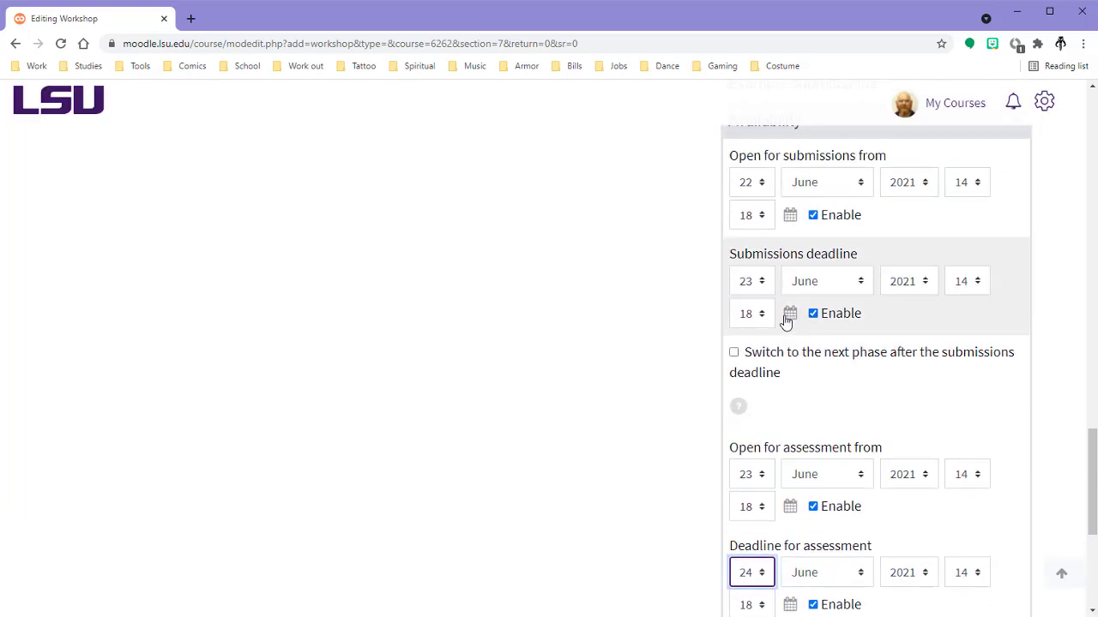
pyautogui.click(734, 355)
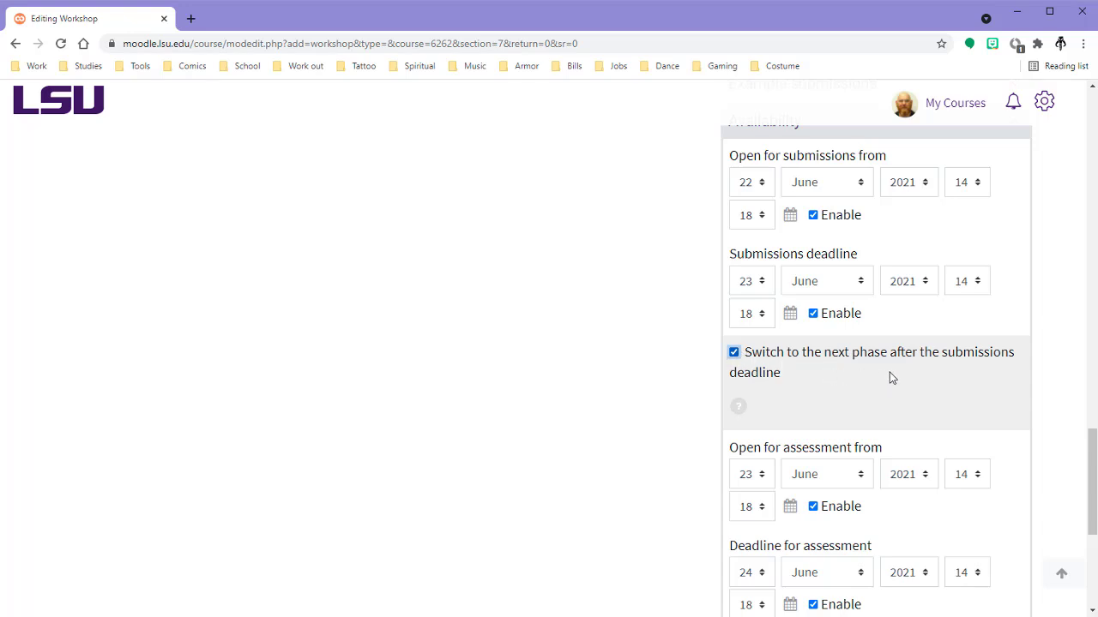
# - Save the workshop settings and display the workshop
pyautogui.scroll(-3, 921, 365)
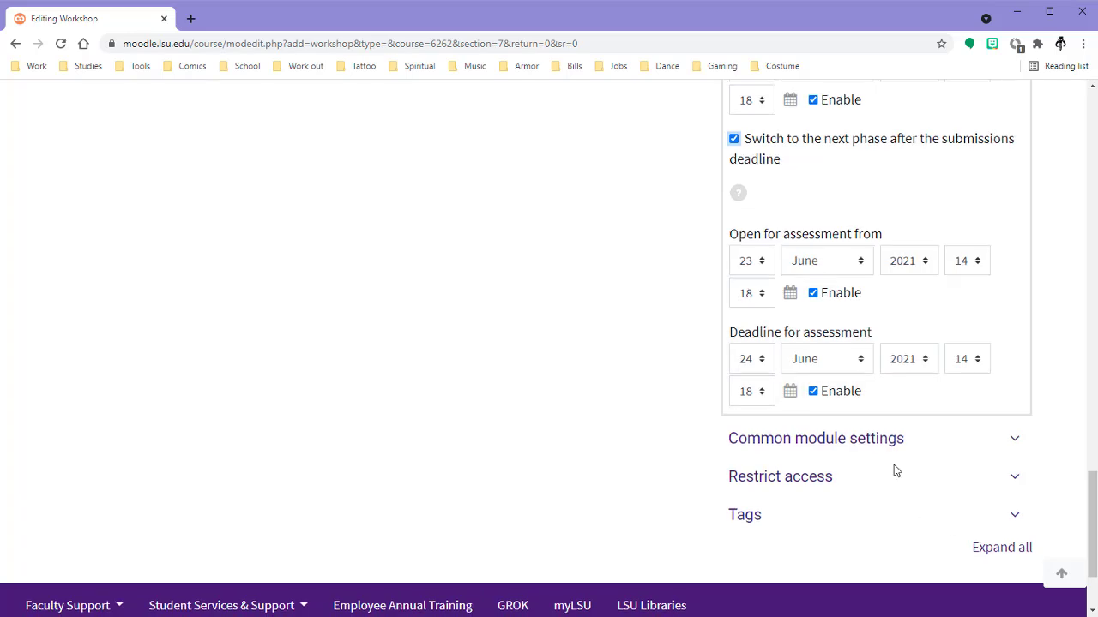
pyautogui.scroll(-2, 894, 467)
pyautogui.scroll(8, 774, 446)
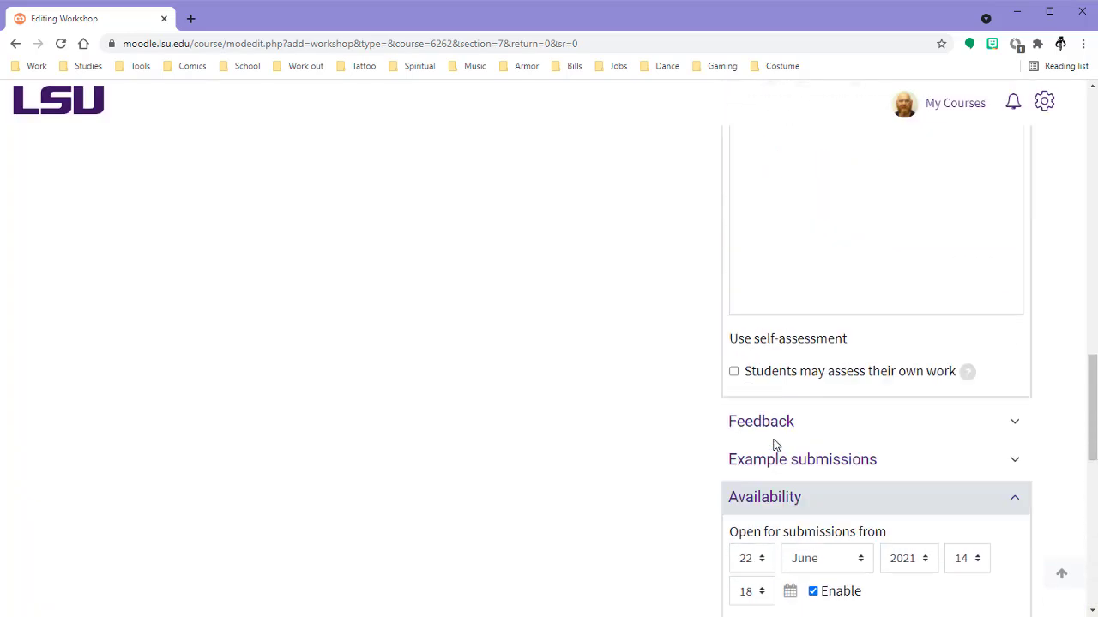
pyautogui.scroll(-2, 775, 444)
pyautogui.scroll(5, 704, 412)
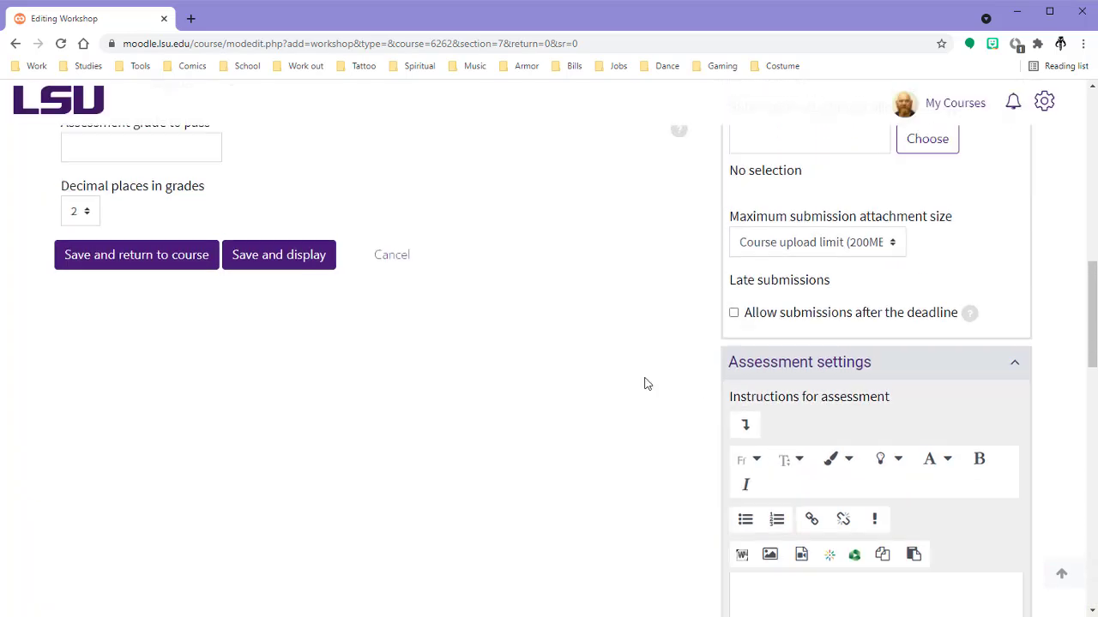
pyautogui.click(243, 264)
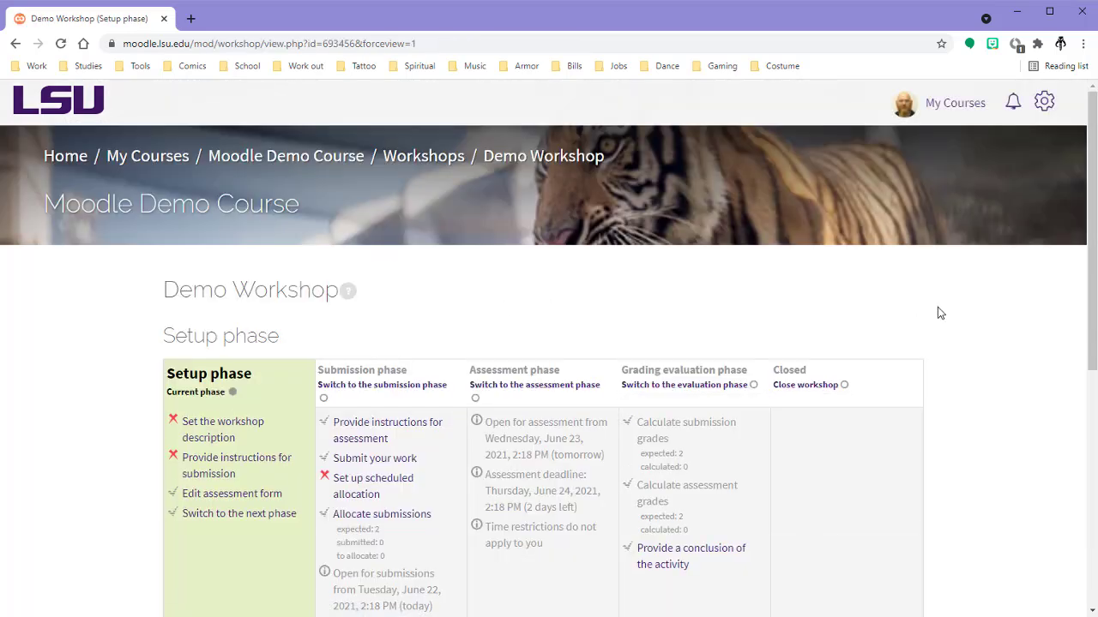
# - Open the scheduled allocation setup and enable automatic allocation of submissions at the end of the submission phase
pyautogui.scroll(-3, 982, 306)
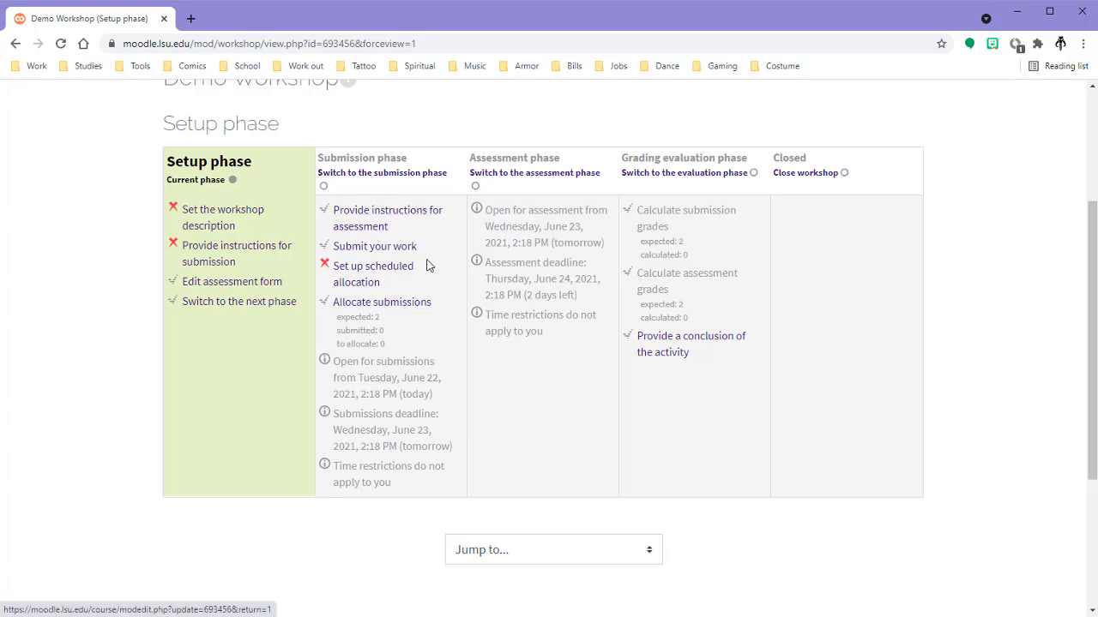
pyautogui.click(351, 273)
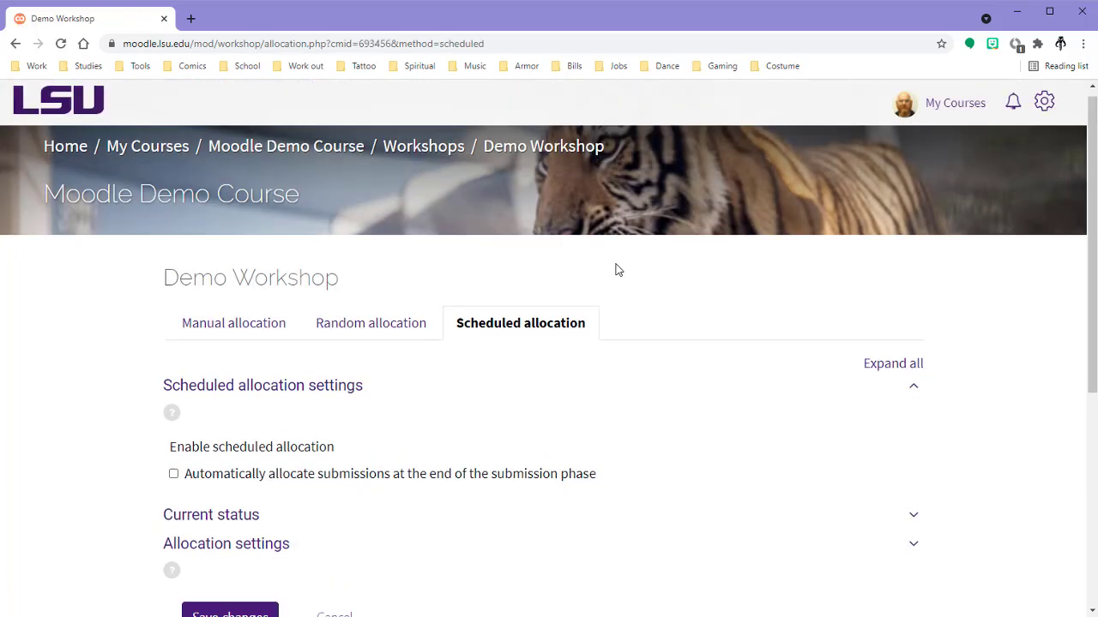
pyautogui.scroll(-2, 618, 269)
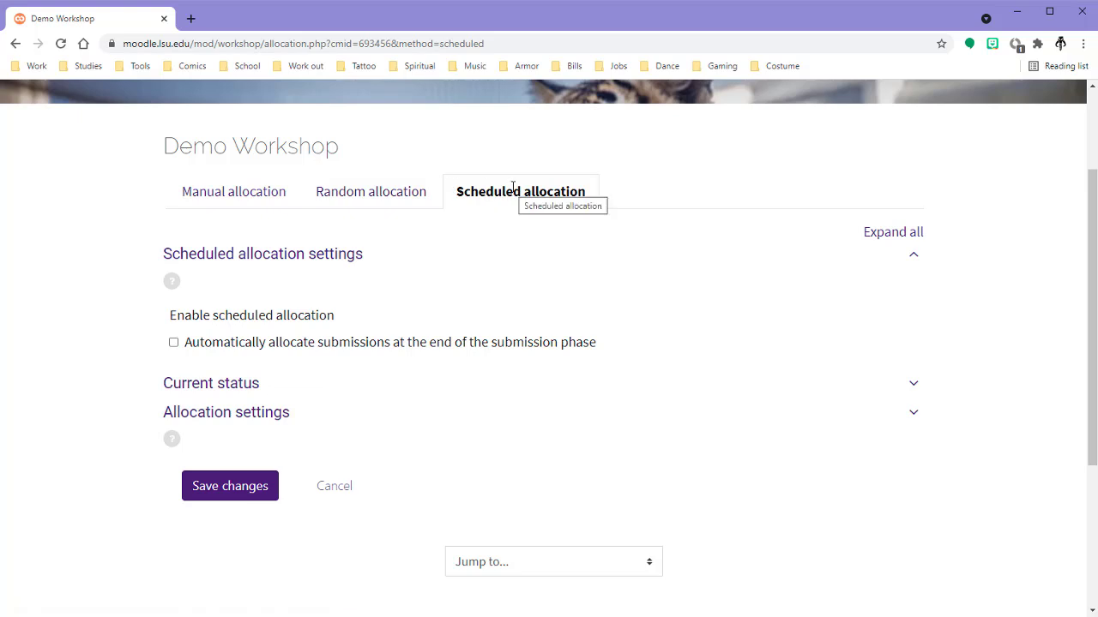
pyautogui.click(174, 343)
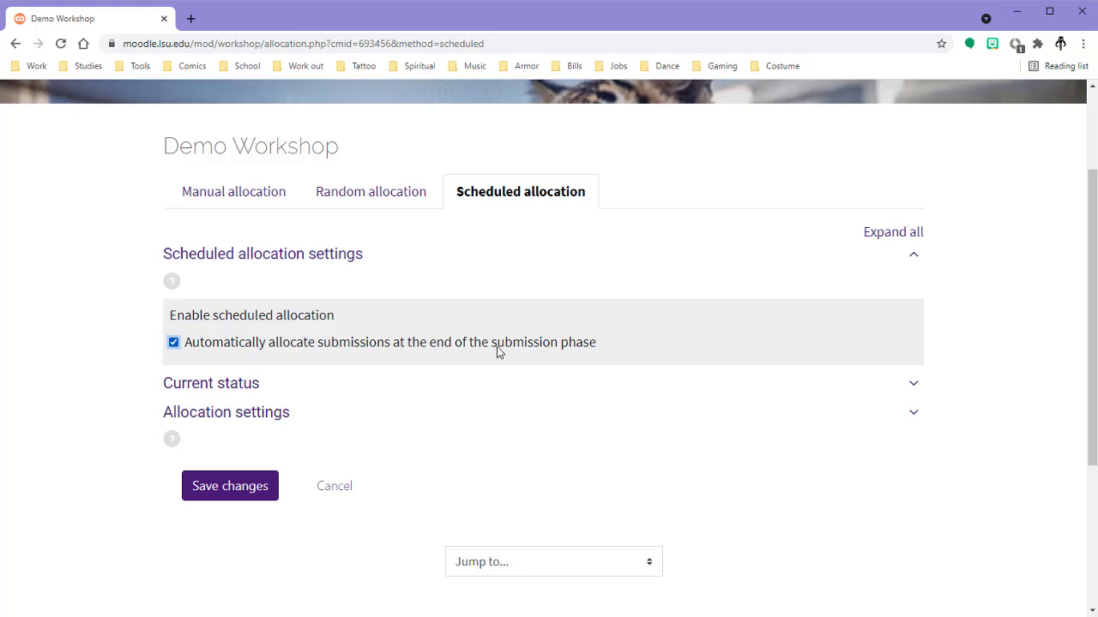
# - Expand the current status and allocation settings, and set the number of reviews to 2 per submission
pyautogui.scroll(-2, 62, 295)
pyautogui.click(232, 247)
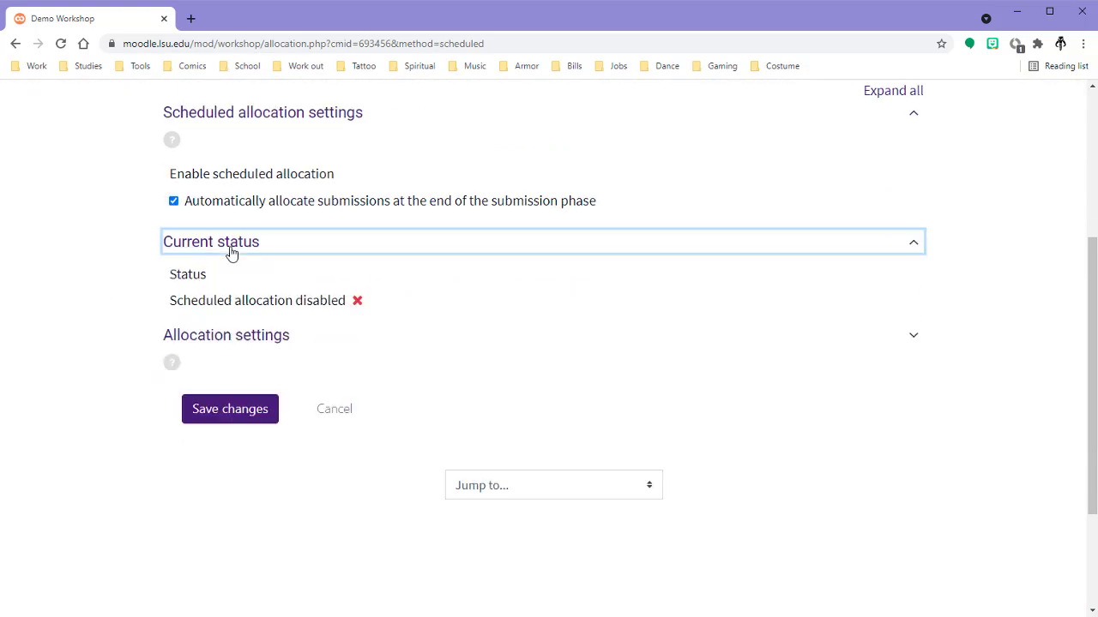
pyautogui.click(240, 336)
pyautogui.scroll(-2, 65, 289)
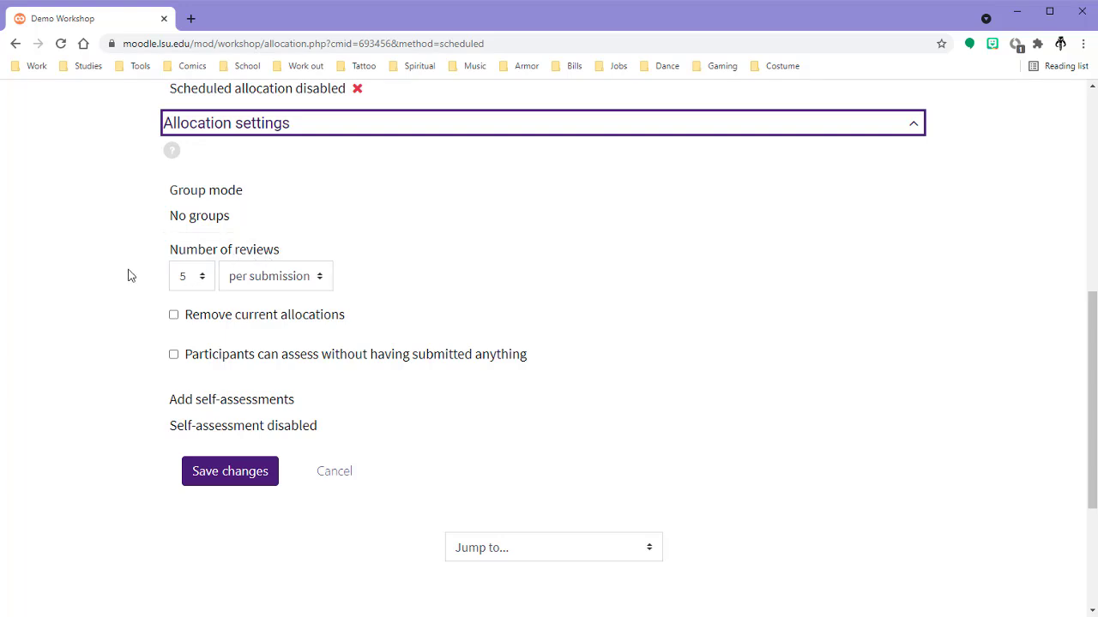
pyautogui.click(198, 283)
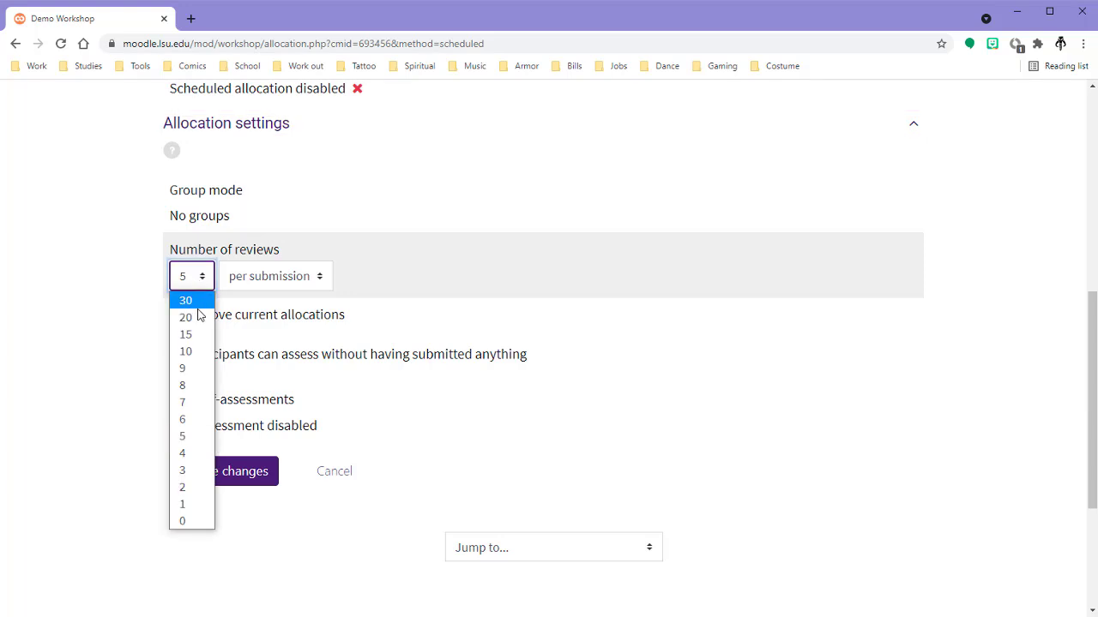
pyautogui.click(184, 485)
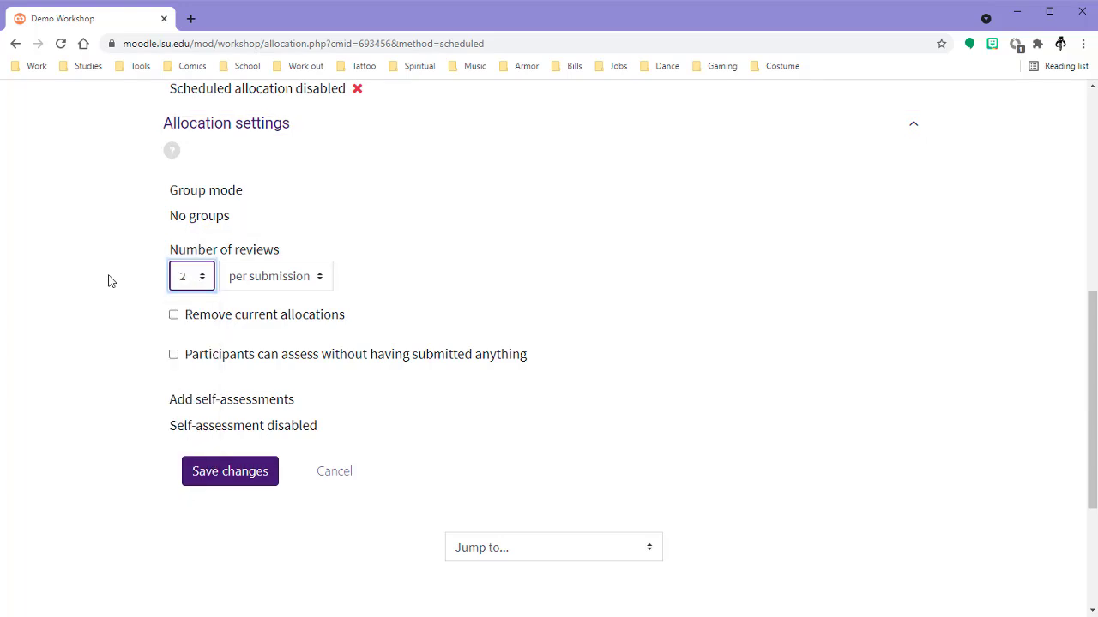
pyautogui.scroll(-1, 300, 220)
pyautogui.click(305, 205)
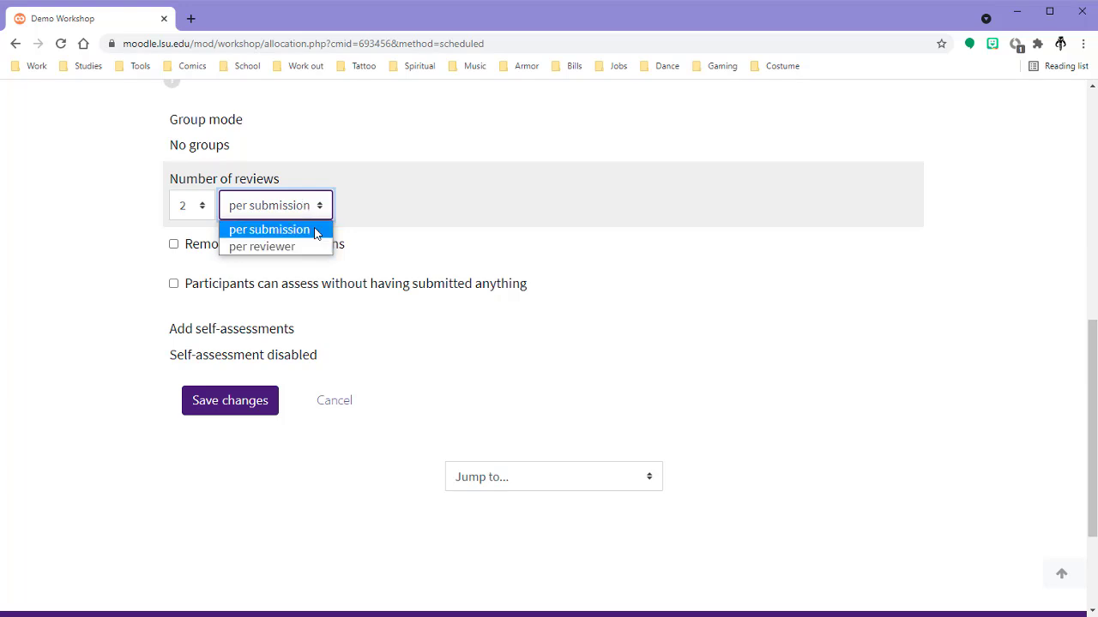
pyautogui.click(108, 240)
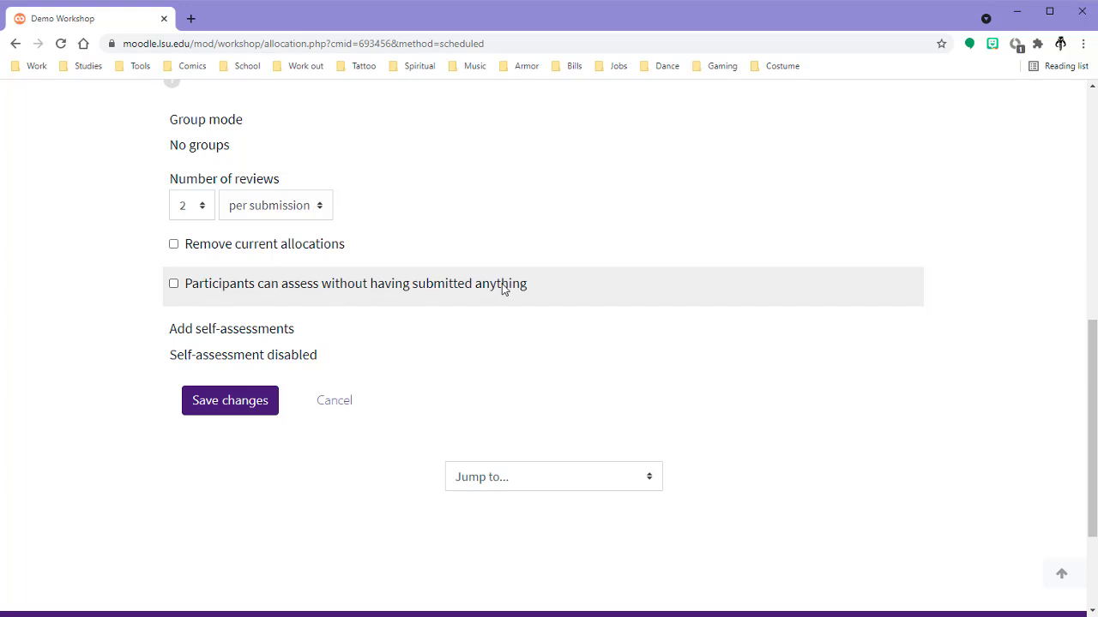
# - Allow participants to assess without having submitted anything, and try counting the number of reviews per reviewer
pyautogui.click(175, 286)
pyautogui.click(264, 205)
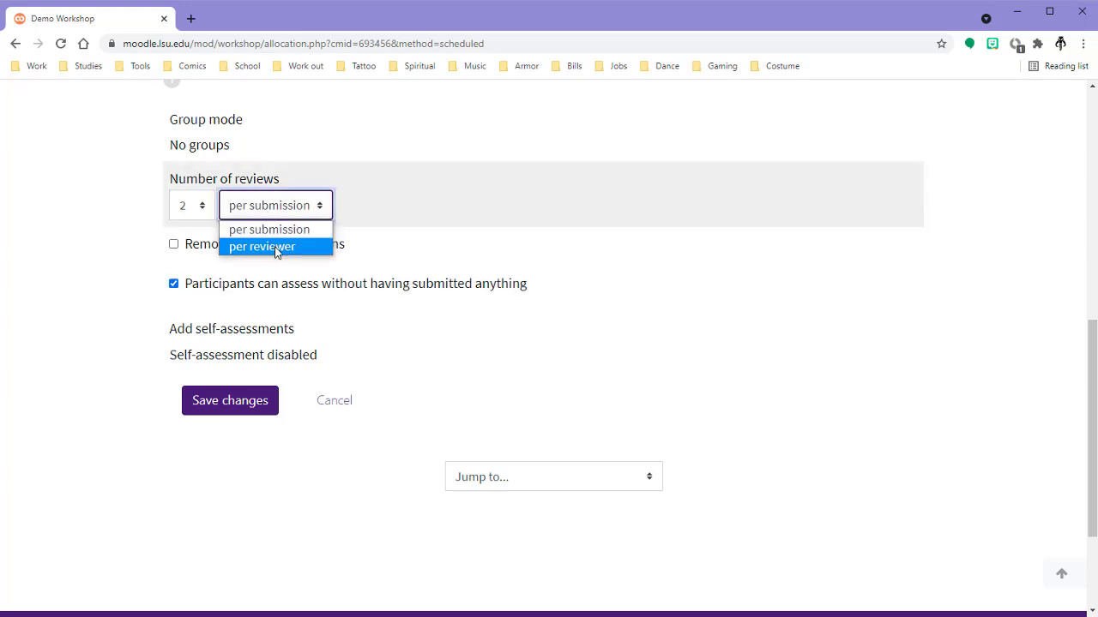
pyautogui.click(276, 249)
pyautogui.click(289, 207)
pyautogui.click(291, 229)
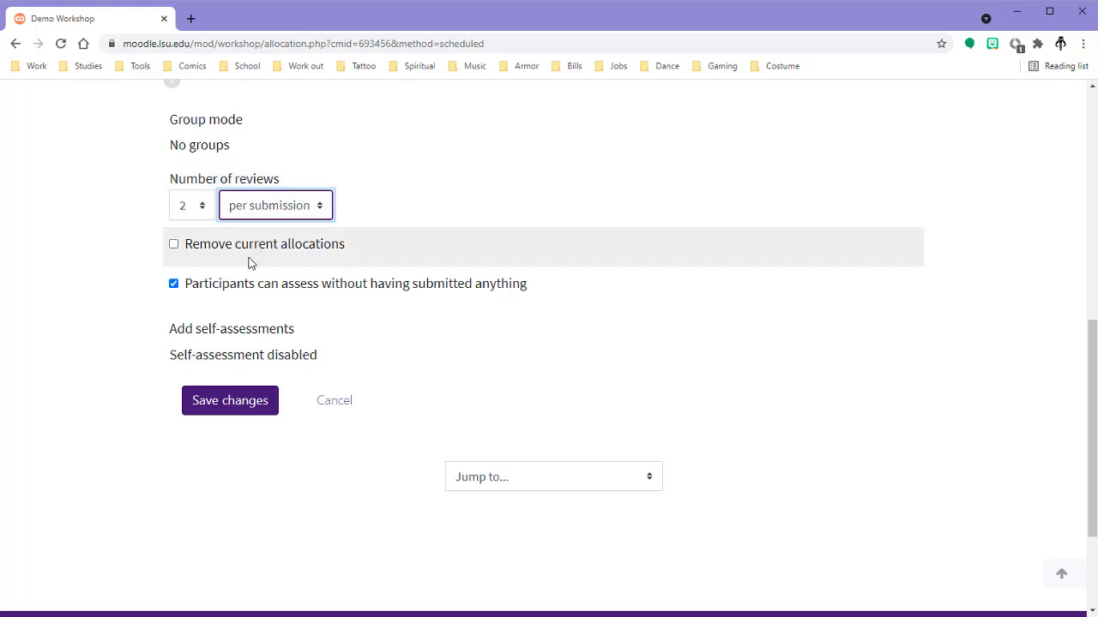
# - Return the number of reviews to a per-submission basis and disallow assessing without having submitted anything
pyautogui.click(277, 206)
pyautogui.click(280, 249)
pyautogui.click(275, 214)
pyautogui.click(275, 247)
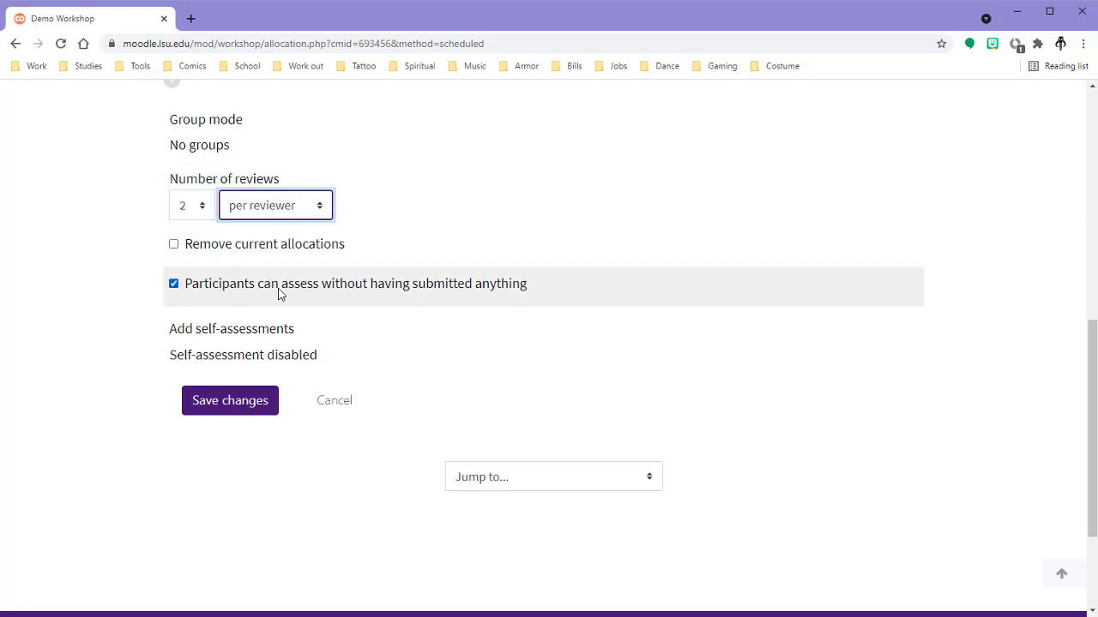
pyautogui.click(174, 285)
pyautogui.click(284, 209)
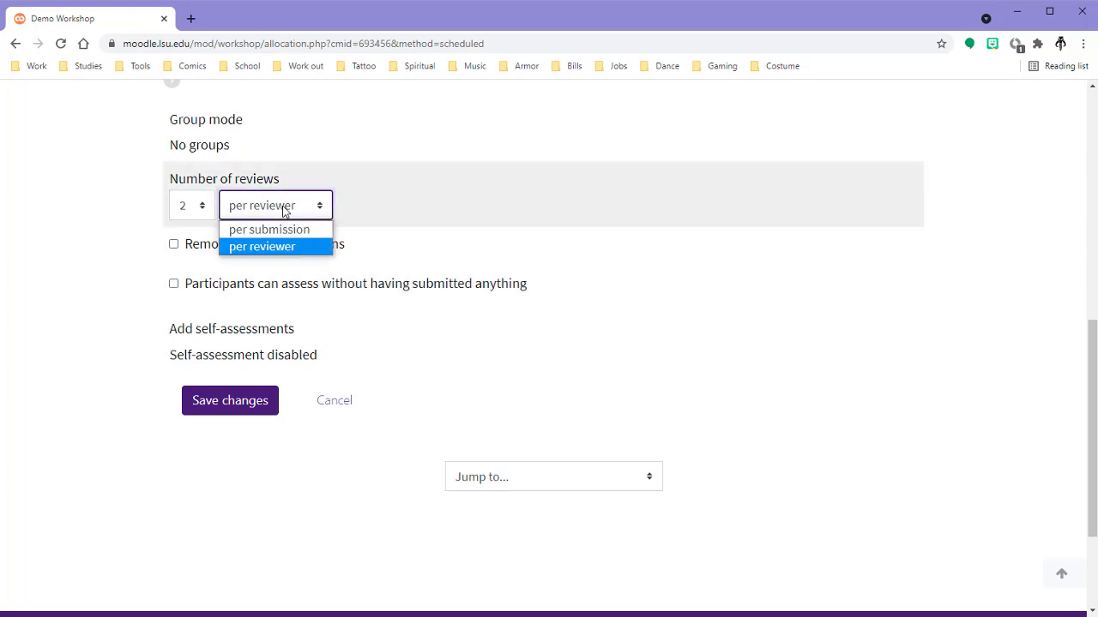
pyautogui.click(296, 230)
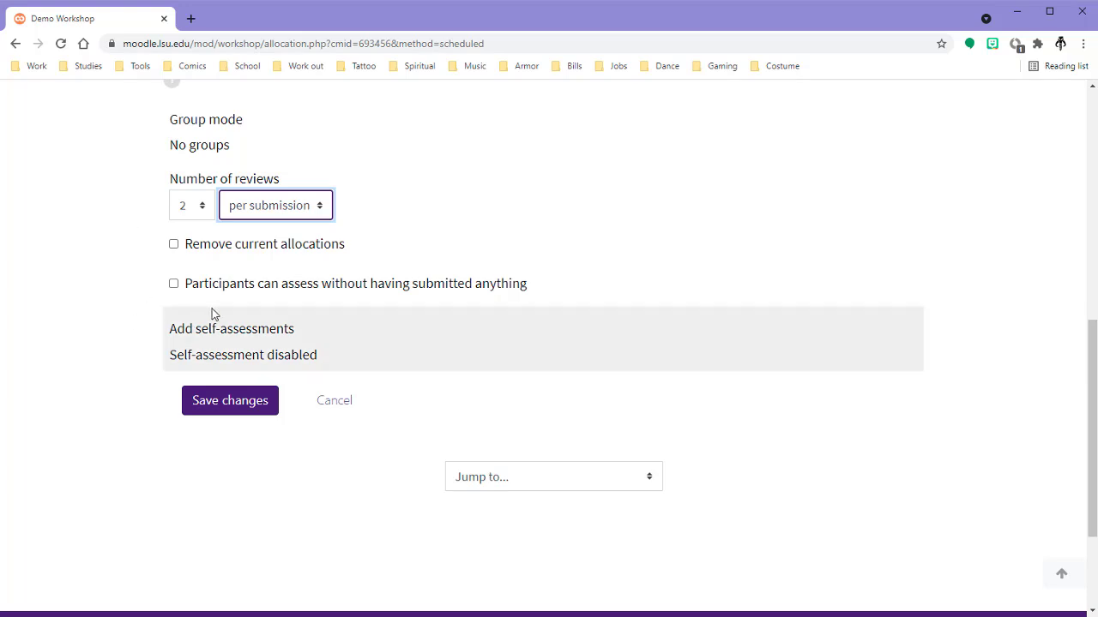
# - Save the scheduled allocation settings and continue past the confirmation page
pyautogui.scroll(3, 326, 369)
pyautogui.scroll(-3, 294, 352)
pyautogui.click(223, 402)
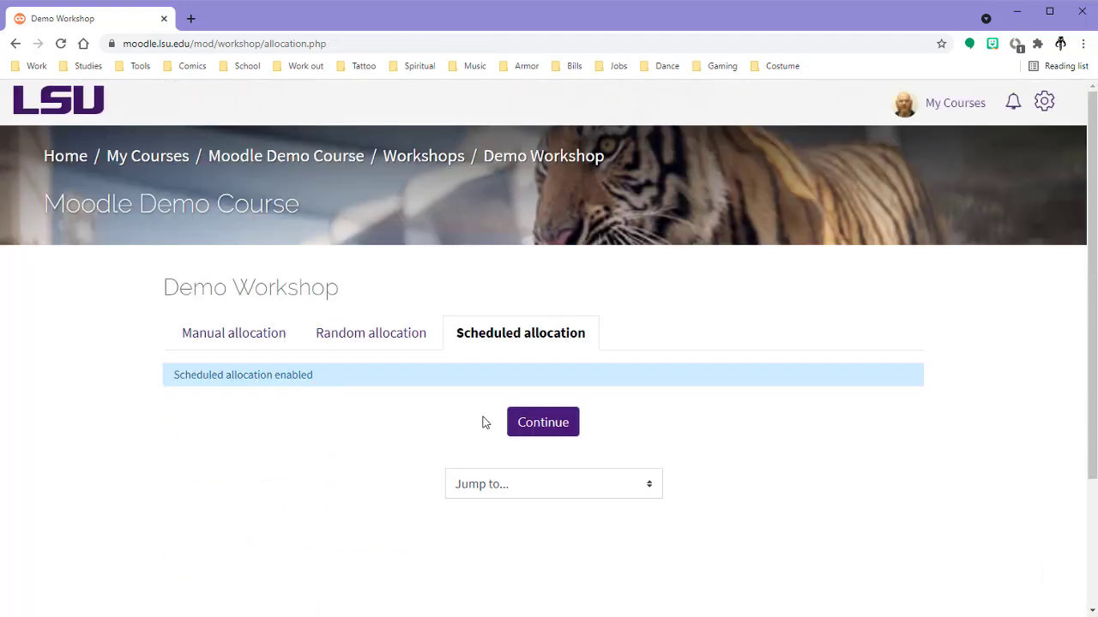
pyautogui.click(544, 430)
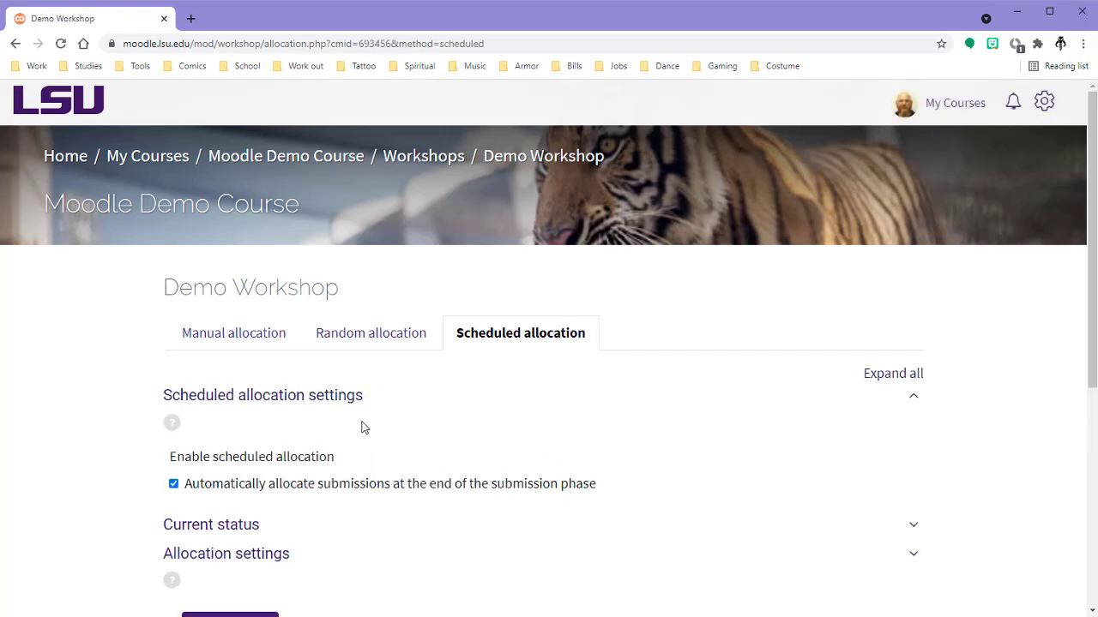
# - Return to the Demo Workshop overview and examine the scheduled allocation task in the phase plan
pyautogui.scroll(-4, 404, 410)
pyautogui.scroll(4, 406, 406)
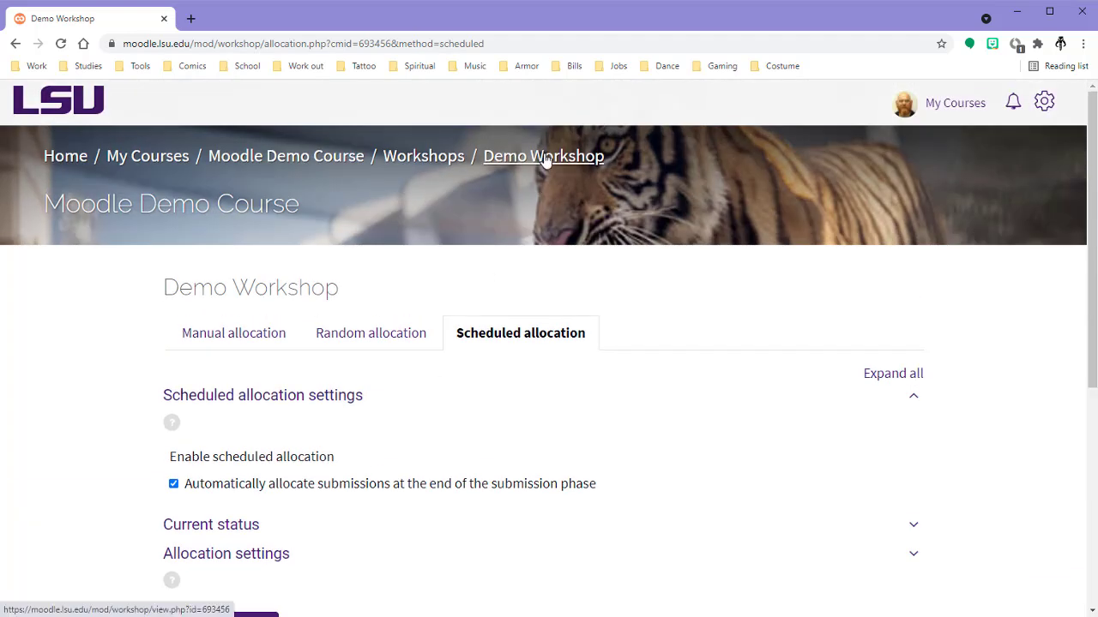
pyautogui.click(545, 158)
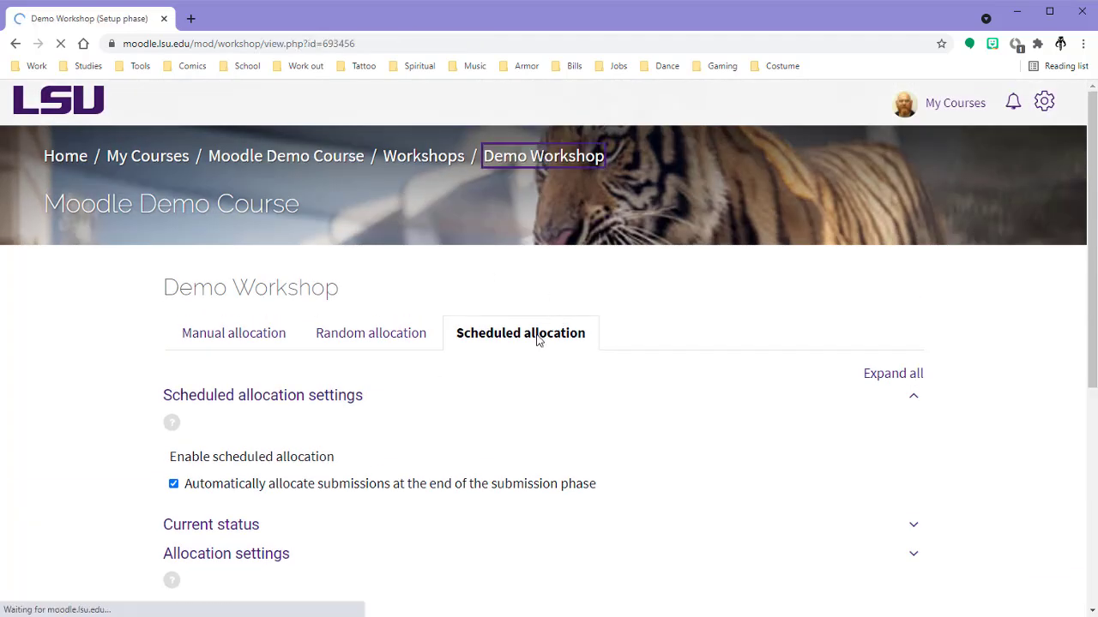
pyautogui.scroll(-2, 518, 327)
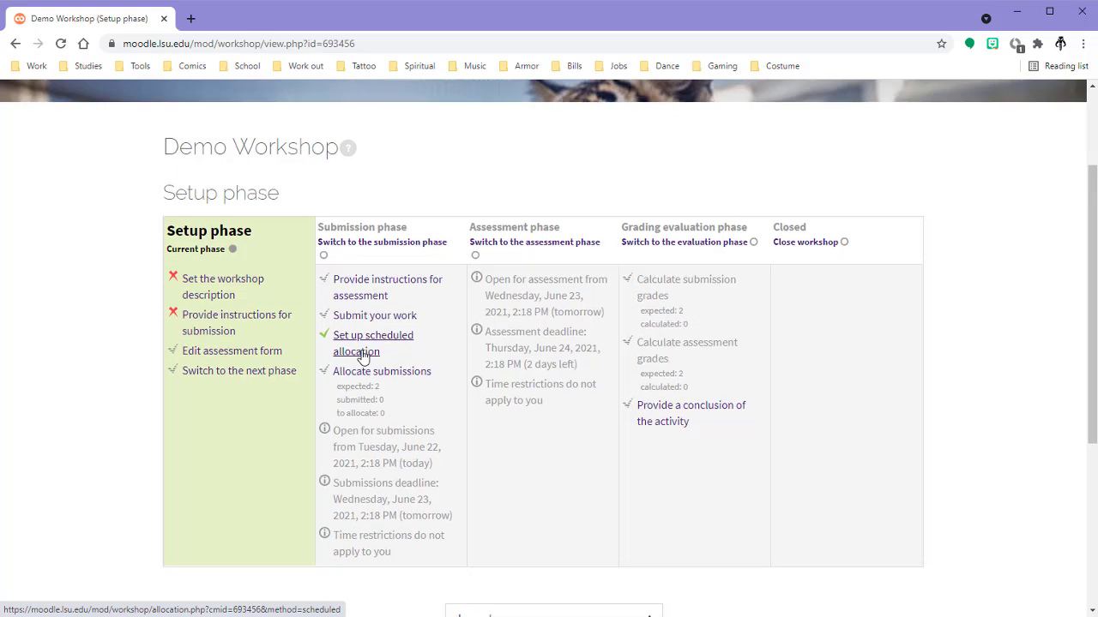
pyautogui.scroll(-1, 428, 360)
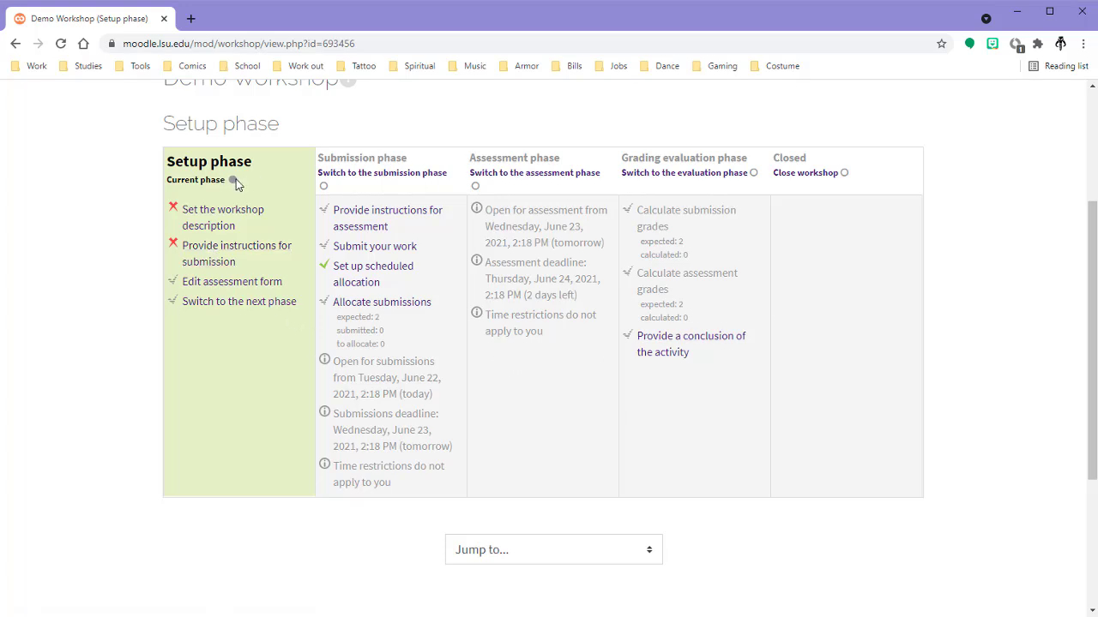
# - Switch the workshop from the setup phase to the Submission phase and look over the phase plan
pyautogui.click(324, 182)
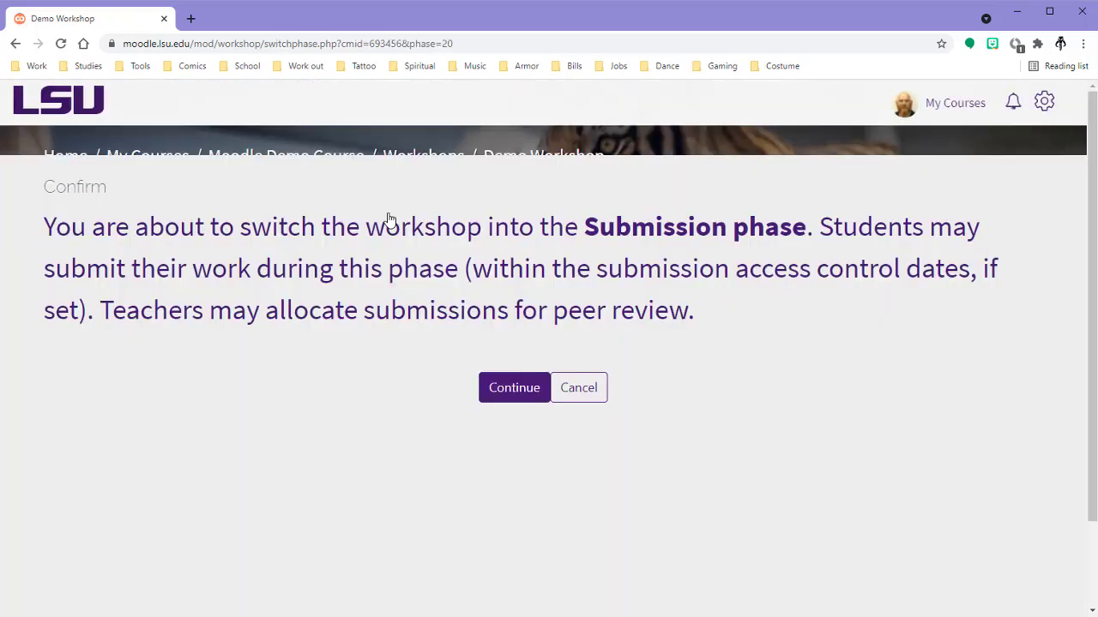
pyautogui.click(509, 391)
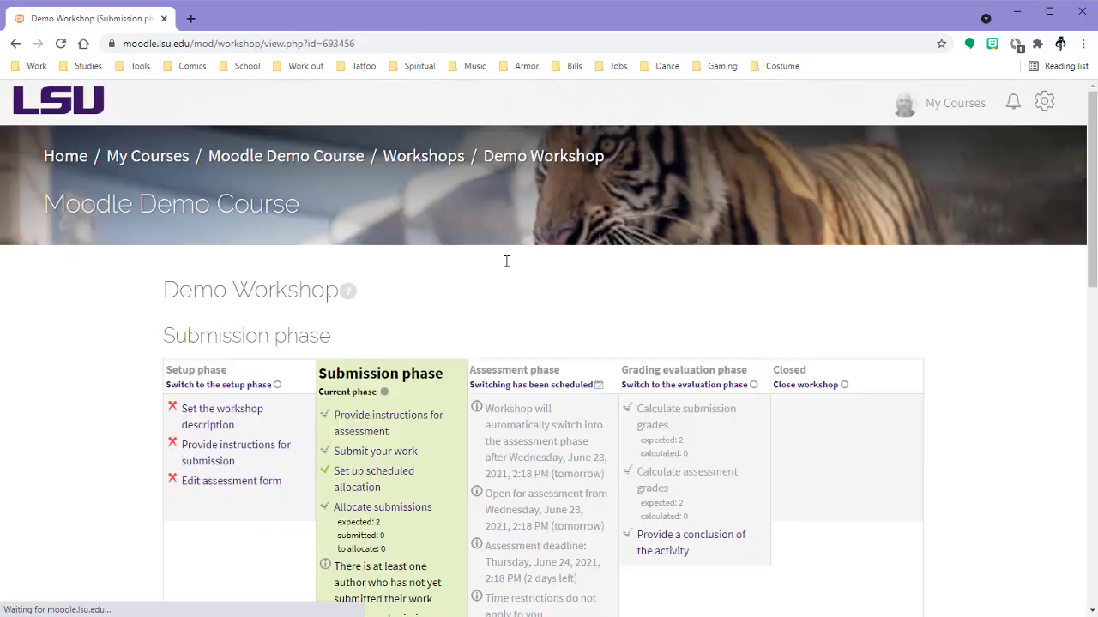
pyautogui.scroll(-3, 507, 259)
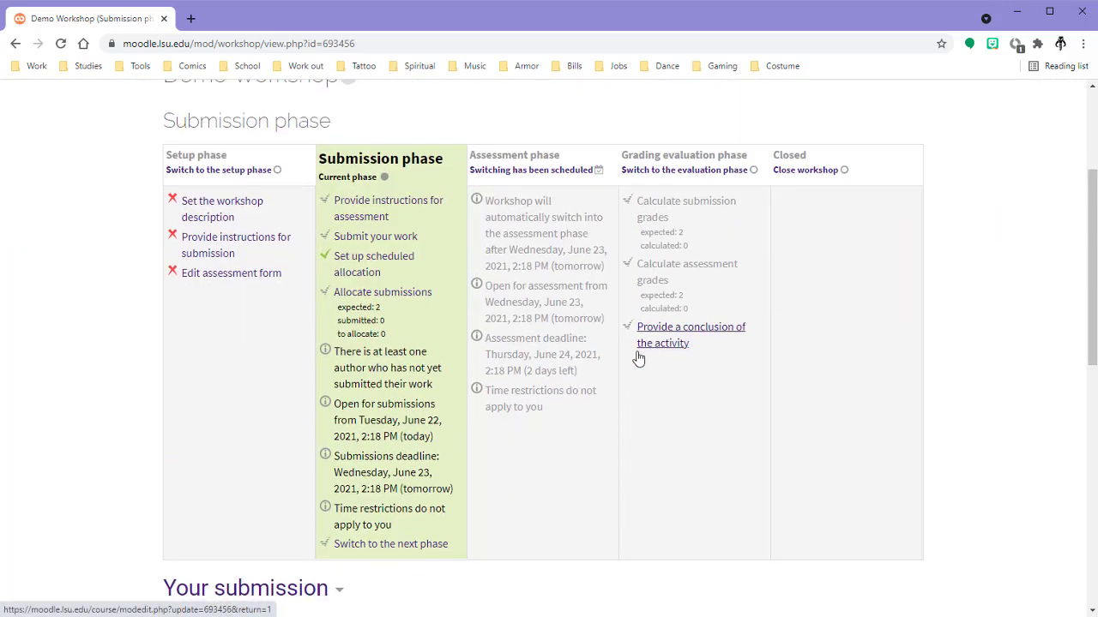
pyautogui.scroll(-1, 648, 346)
pyautogui.scroll(2, 311, 232)
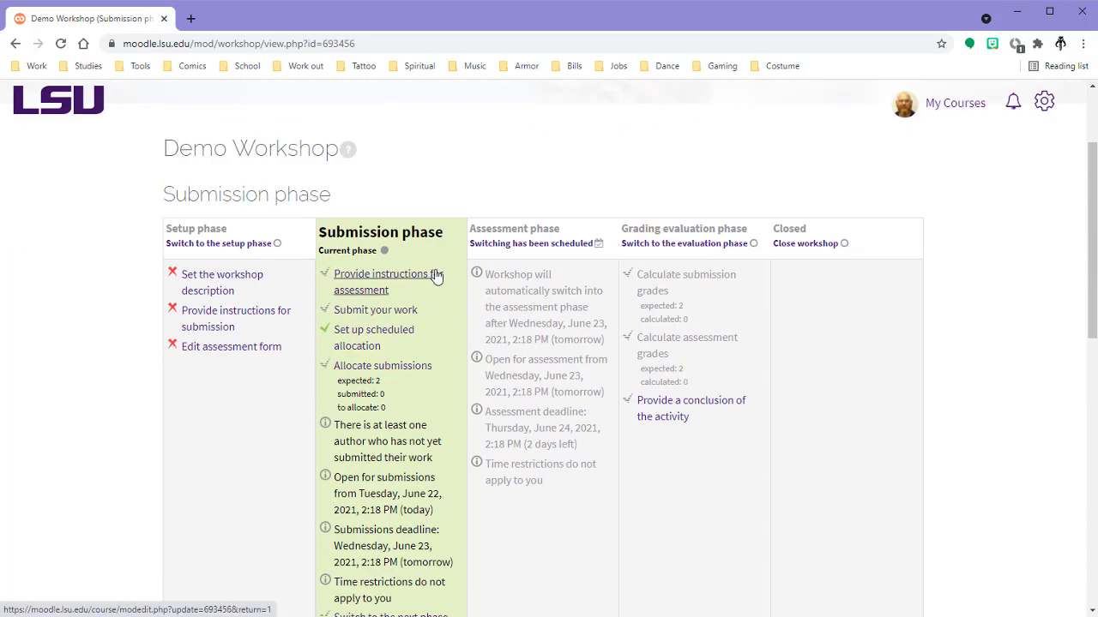
pyautogui.scroll(-1, 433, 271)
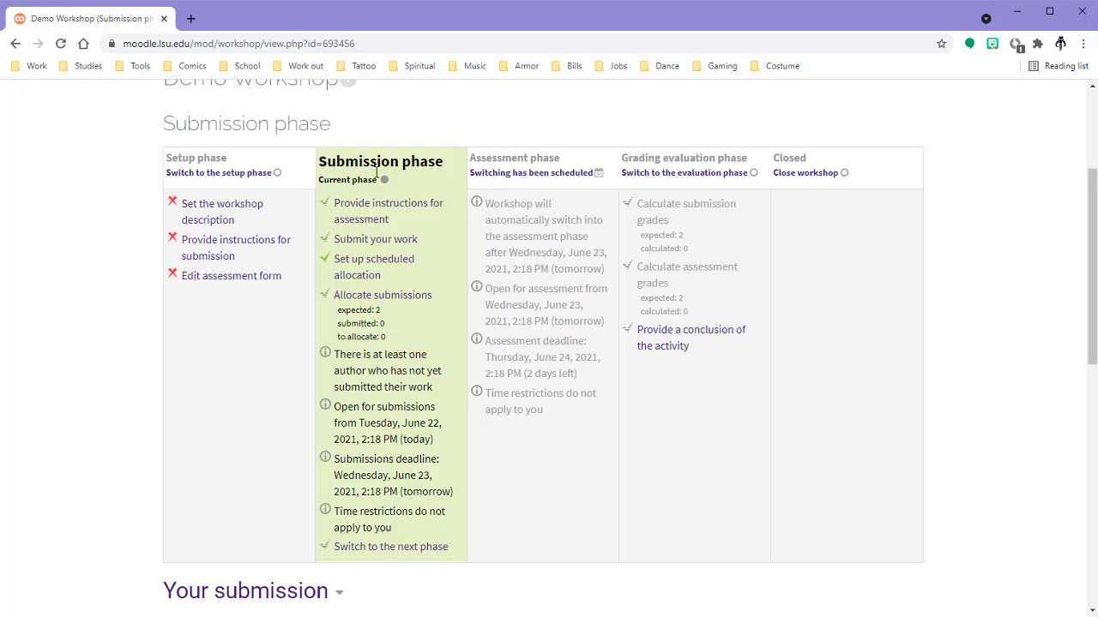